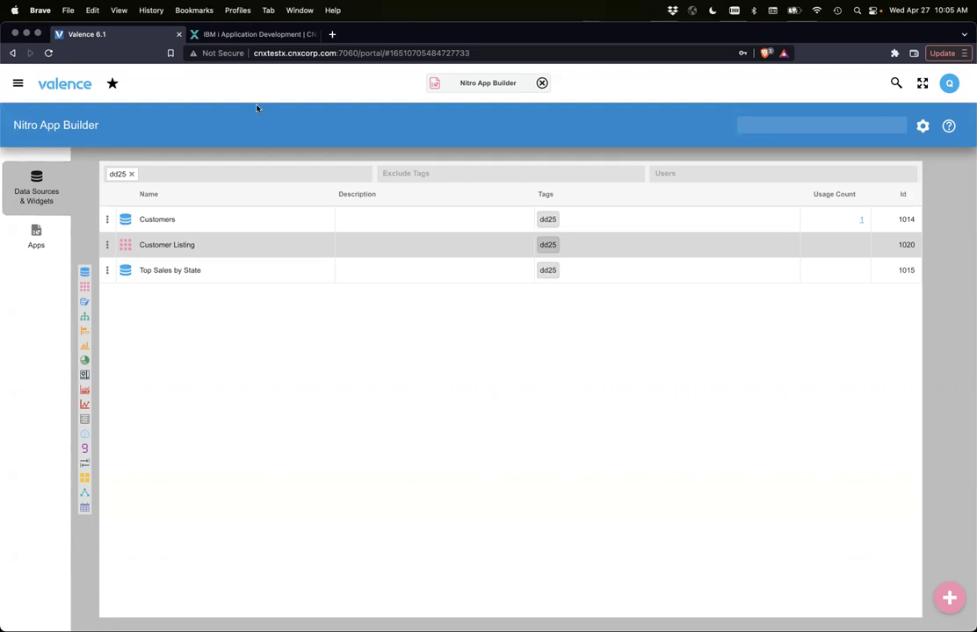
Open the Customer Listing widget for editing
left_click(185, 247)
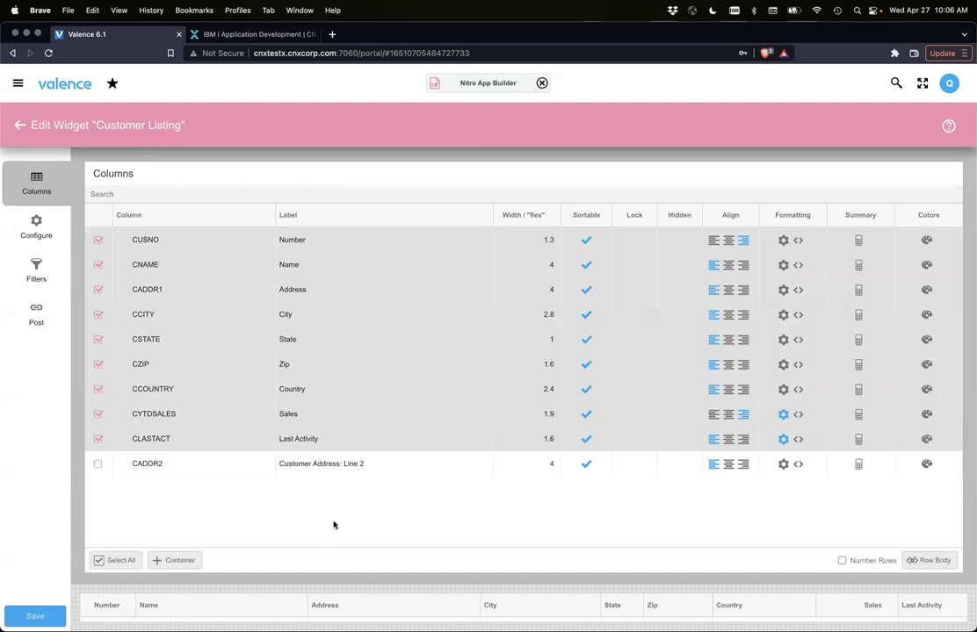
key("XF86AudioRaiseVolume")
key("XF86AudioLowerVolume")
Add a column container labelled Address that groups the CADDR1, CCITY, CSTATE and CZIP columns
left_click(171, 562)
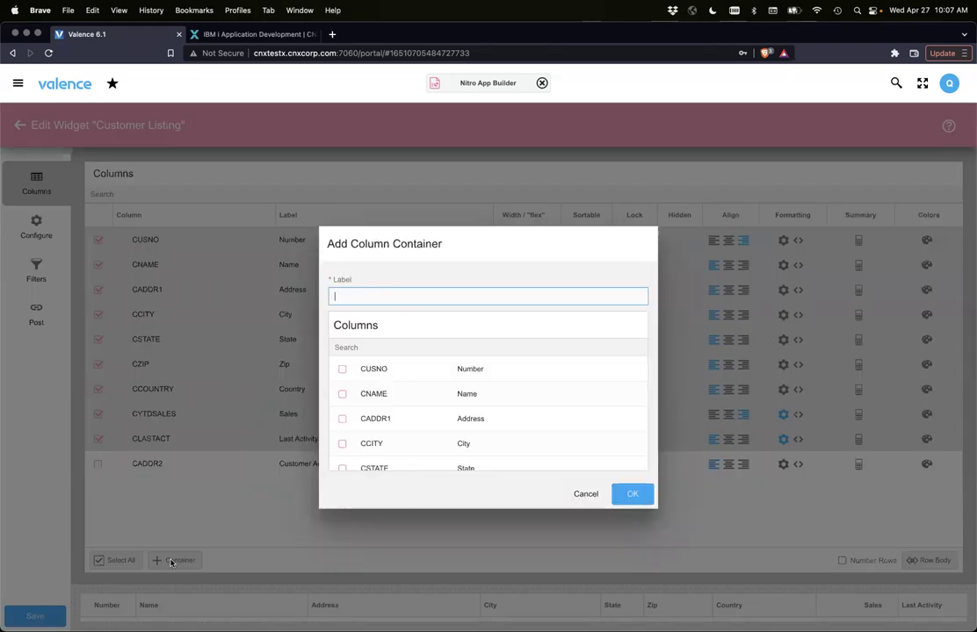
type("Address")
scroll(421, 396, "down", 5)
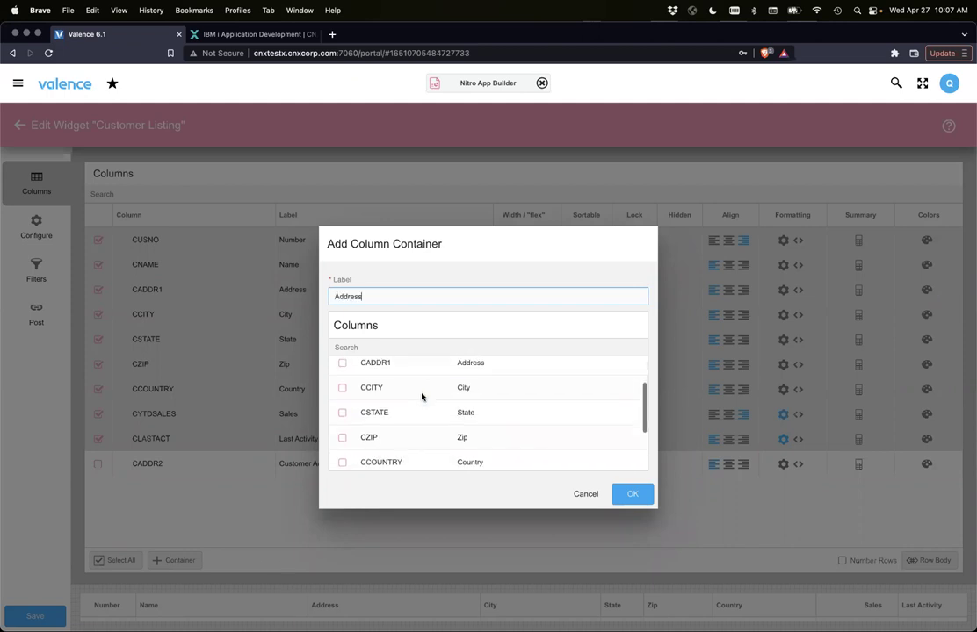
scroll(422, 397, "up", 5)
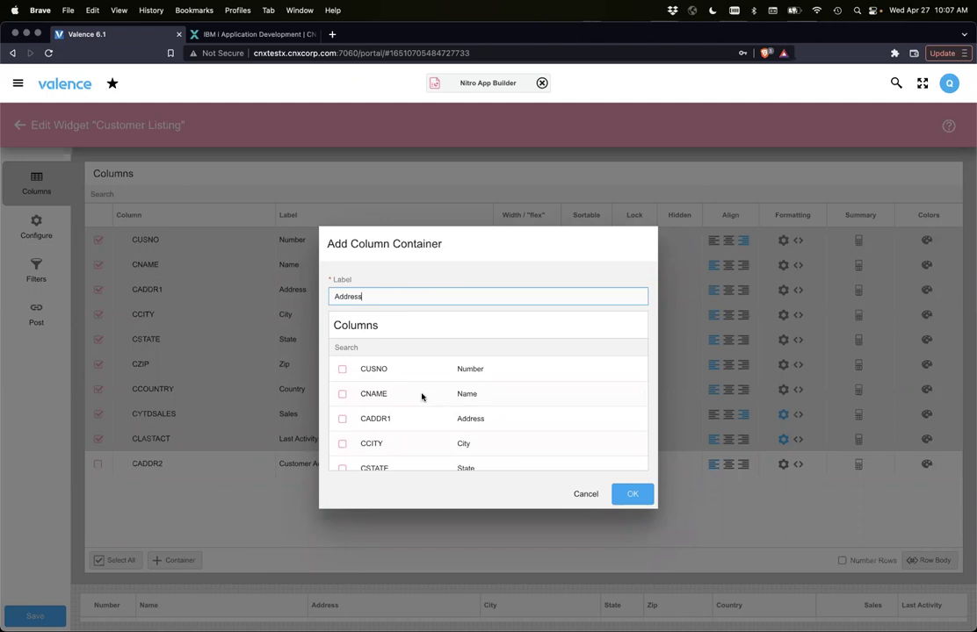
scroll(421, 397, "down", 2)
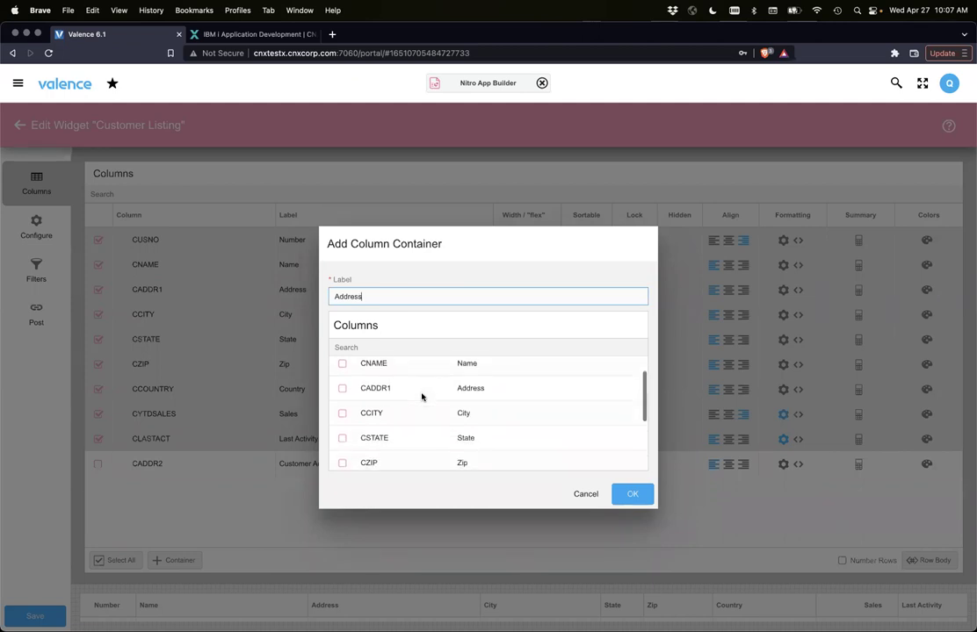
scroll(422, 397, "down", 1)
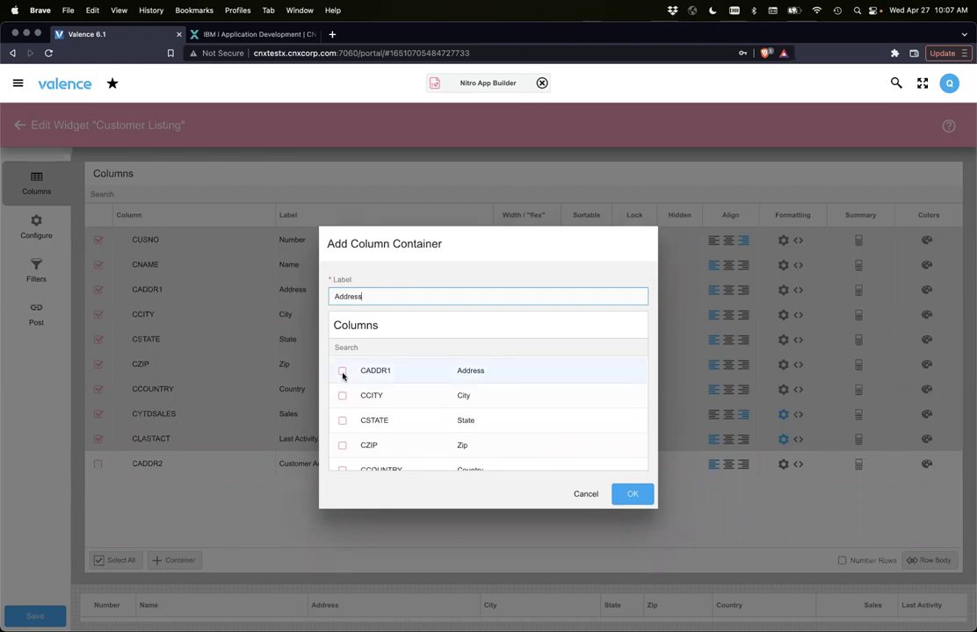
left_click(343, 371)
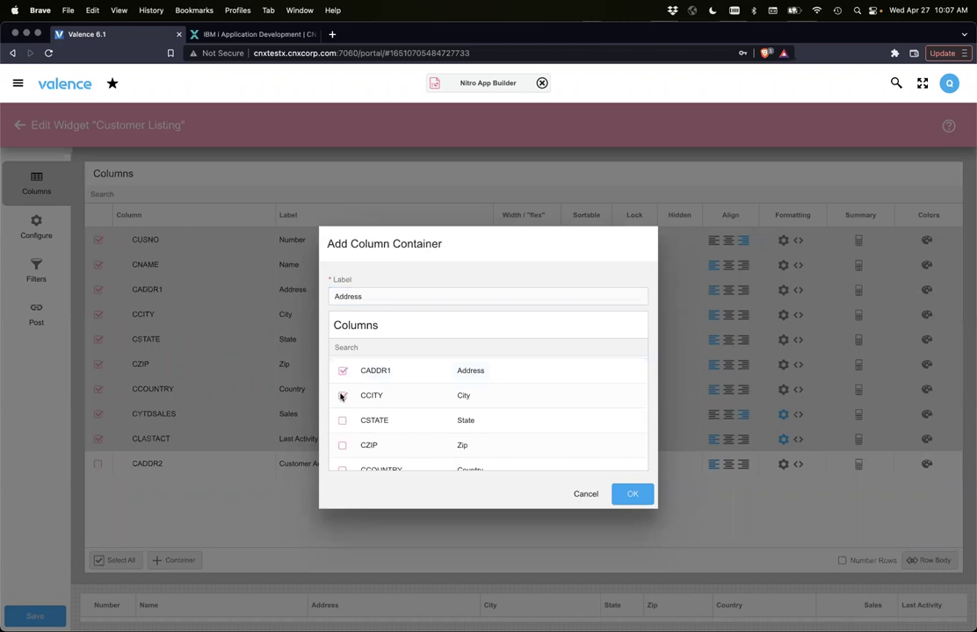
left_click(343, 420)
left_click(342, 447)
scroll(431, 429, "down", 3)
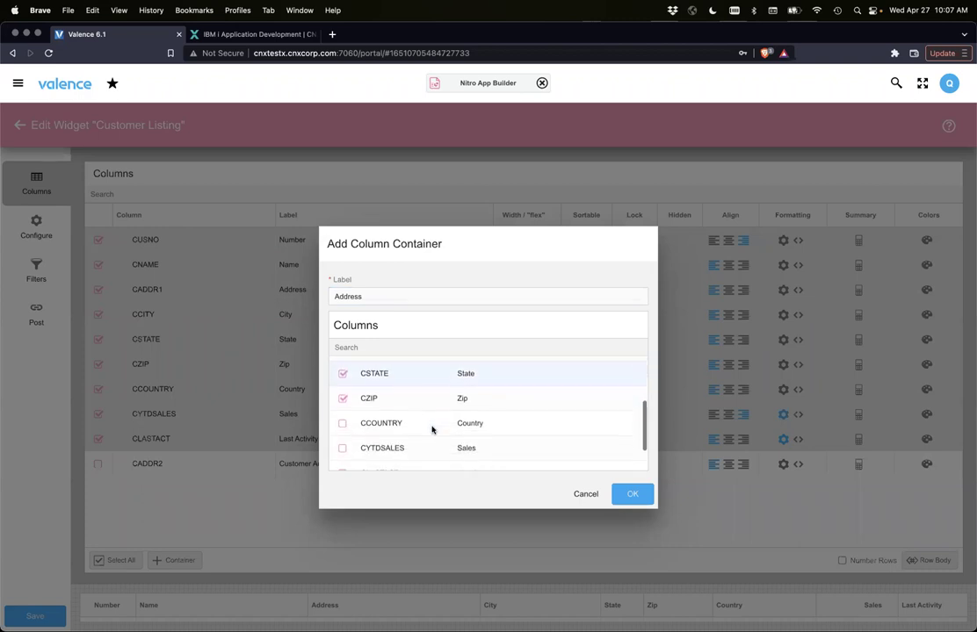
left_click(632, 495)
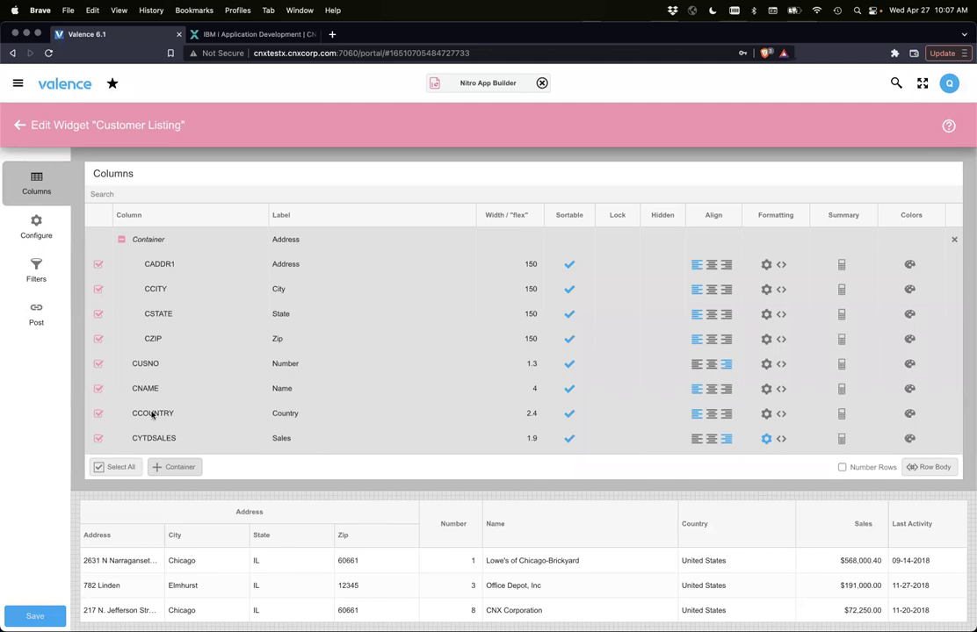
Move CCOUNTRY into the Address container after CZIP and place the container between CNAME and CYTDSALES
left_click_drag(153, 409, 162, 345)
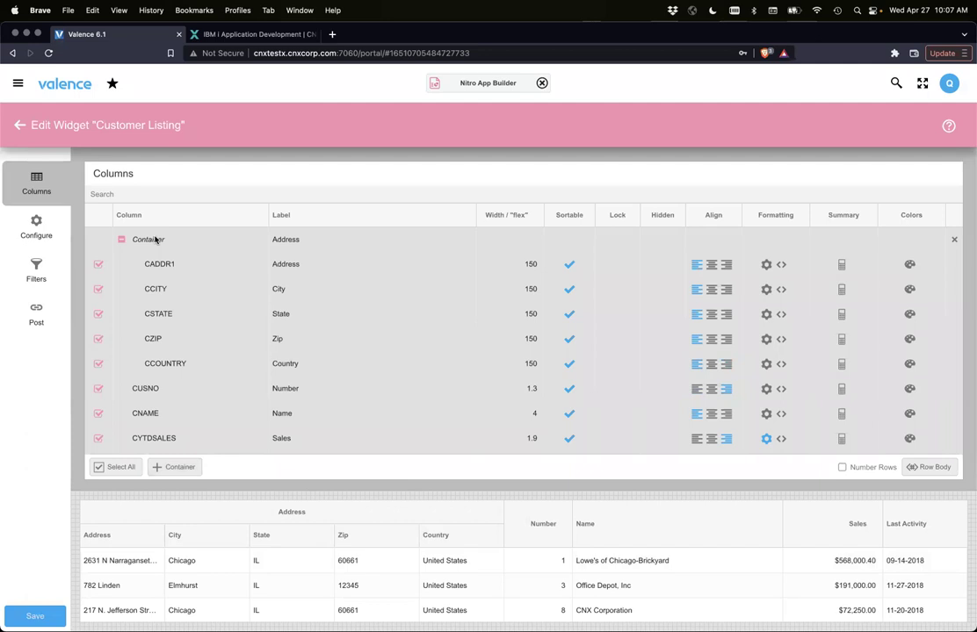
left_click_drag(159, 244, 165, 428)
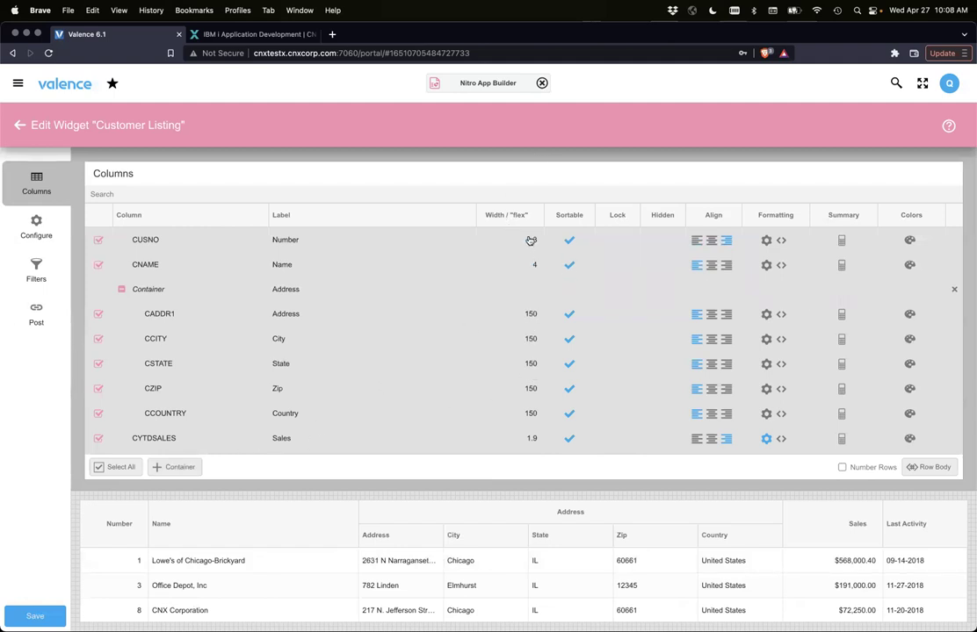
Set the width of the CADDR1 column to 220
left_click(525, 313)
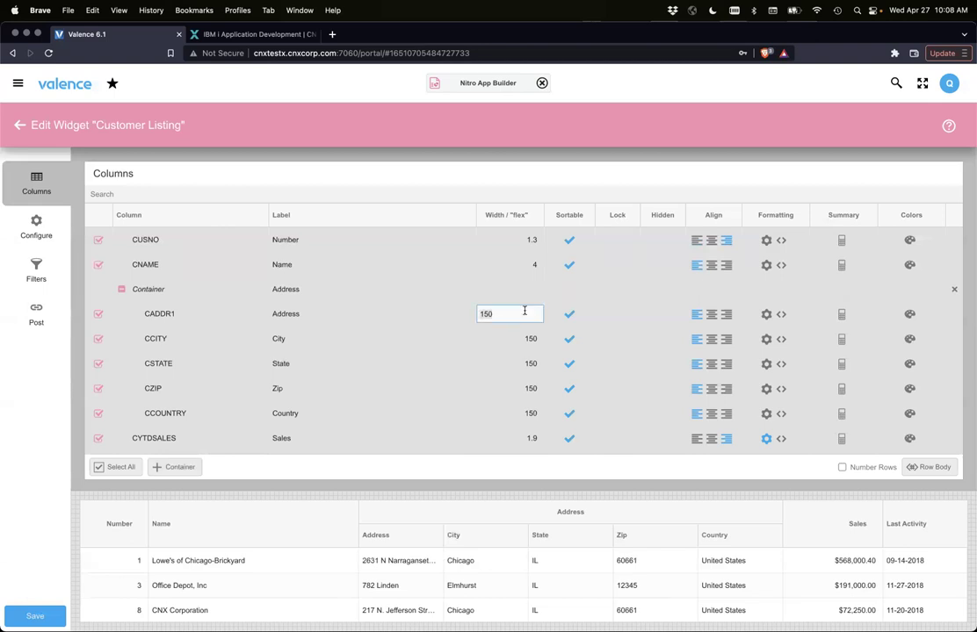
key("BackSpace")
key("BackSpace")
key("BackSpace")
type("220")
key("Return")
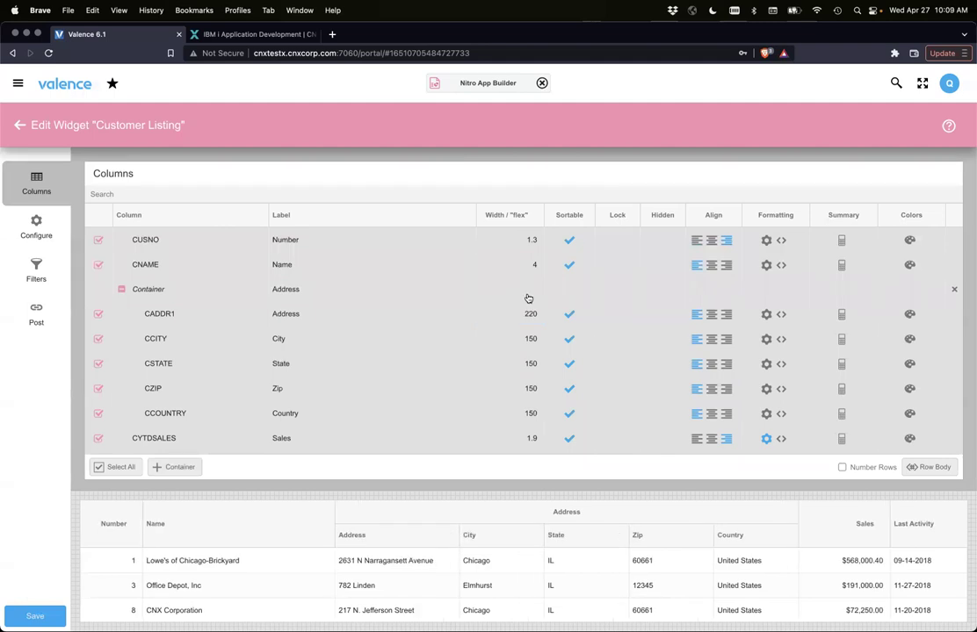
Clear the CADDR1 column's label and check the grouped headers in the full grid preview
left_click(305, 318)
key("BackSpace")
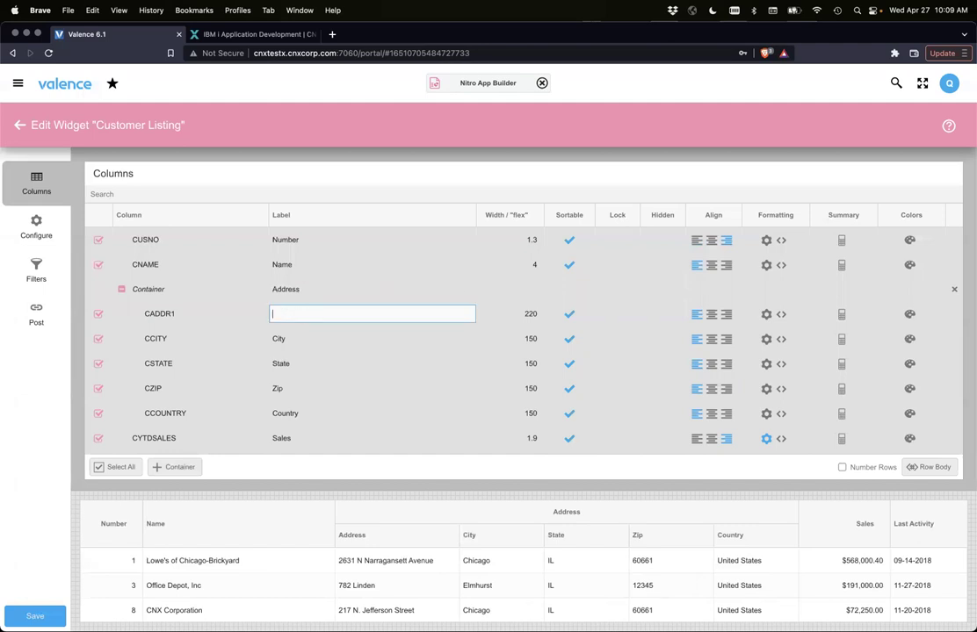
key("Return")
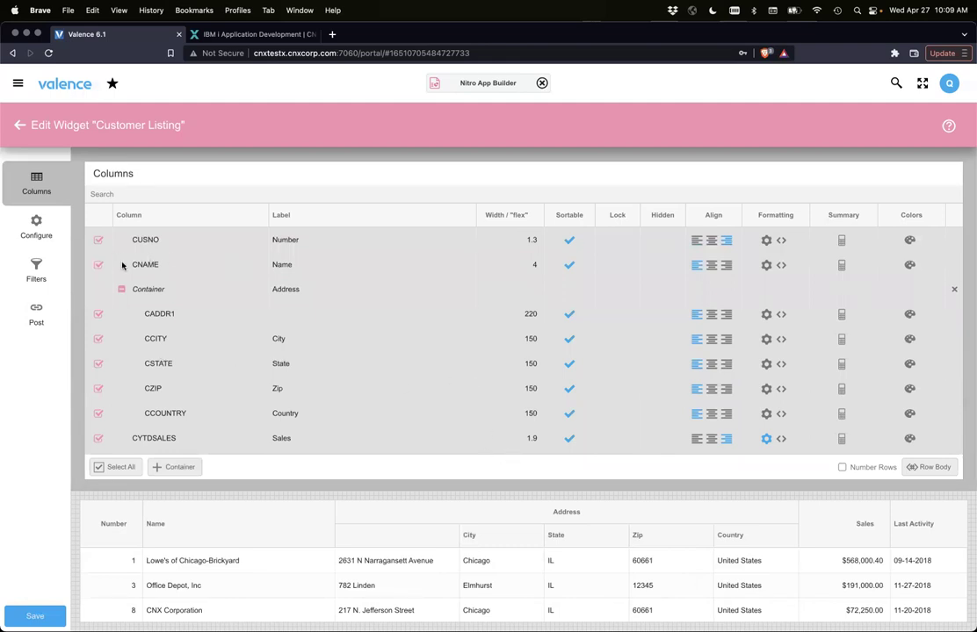
left_click(41, 211)
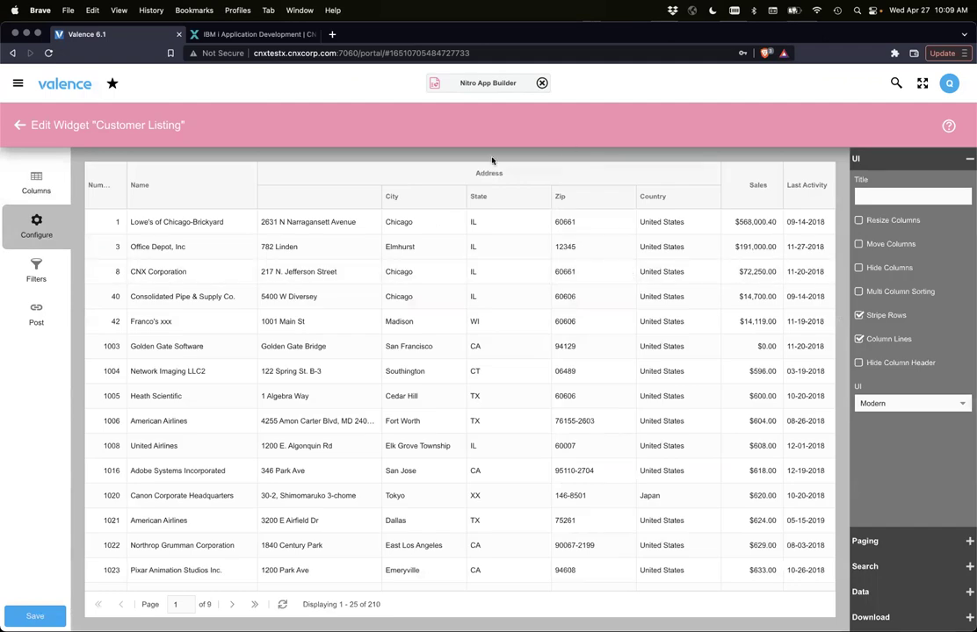
left_click(42, 186)
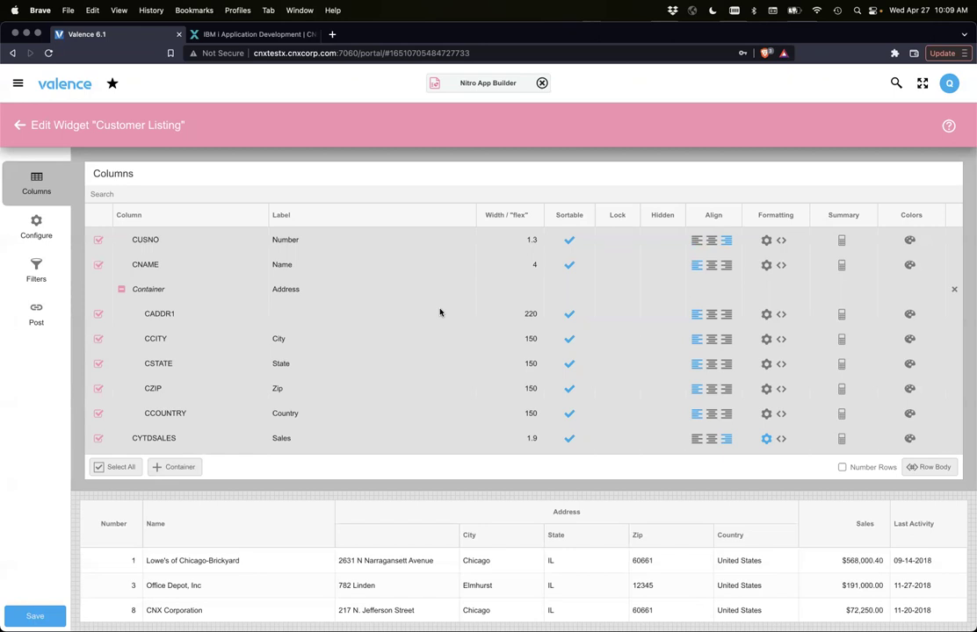
Enable PDF and Excel downloads in the widget's configuration
left_click(61, 226)
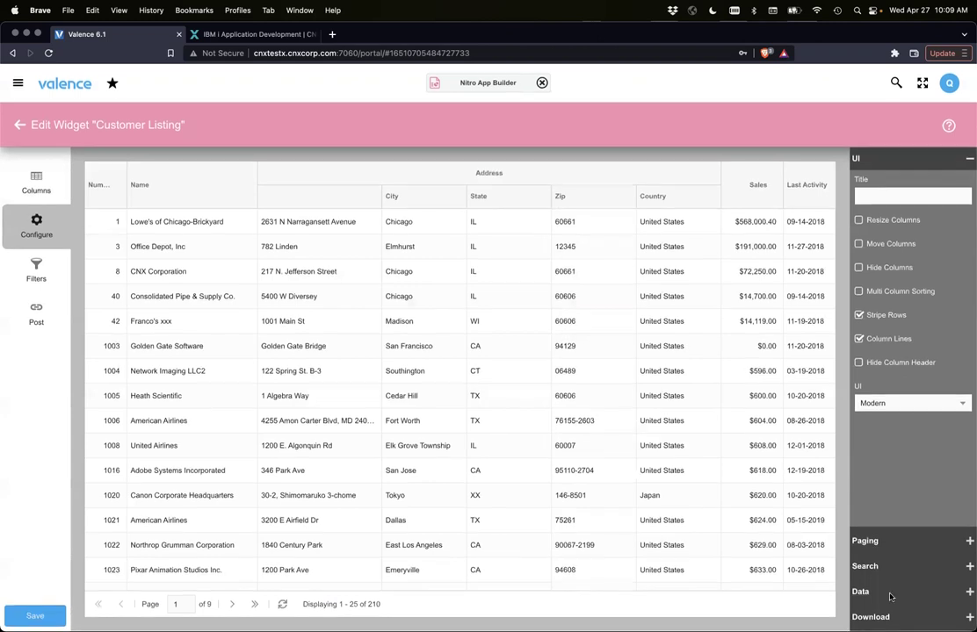
left_click(870, 618)
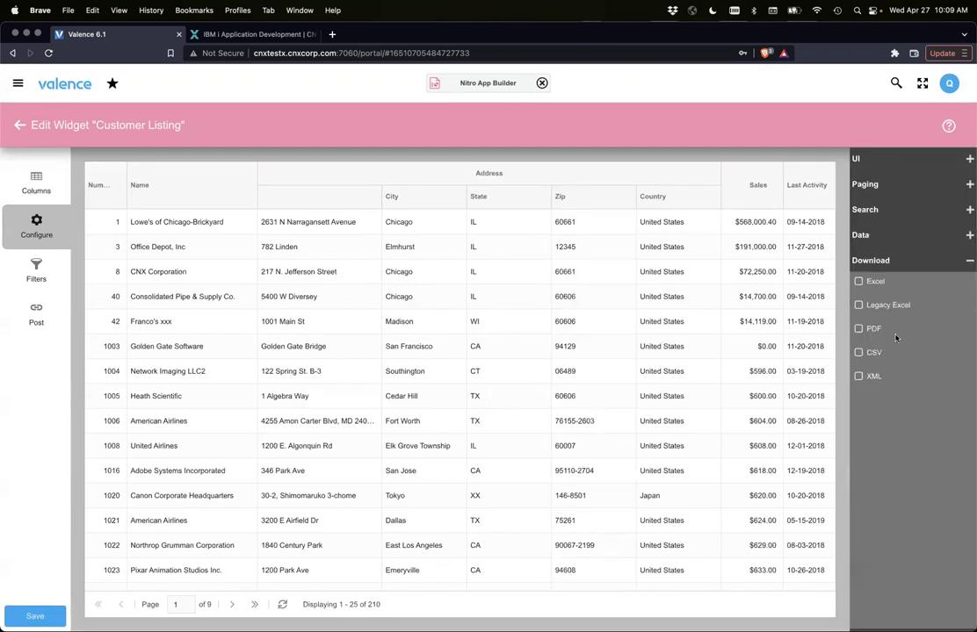
left_click(859, 329)
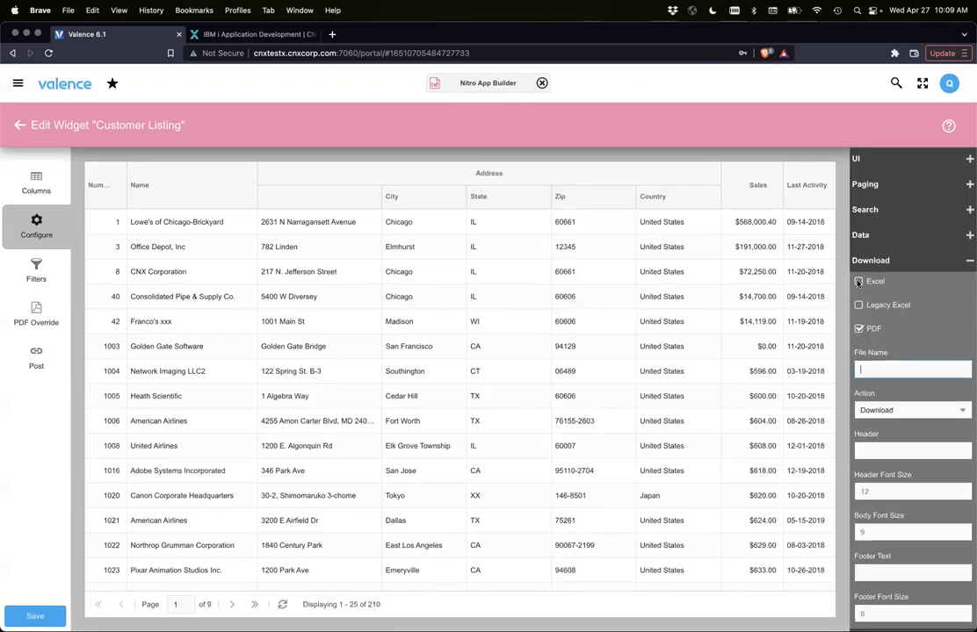
left_click(859, 281)
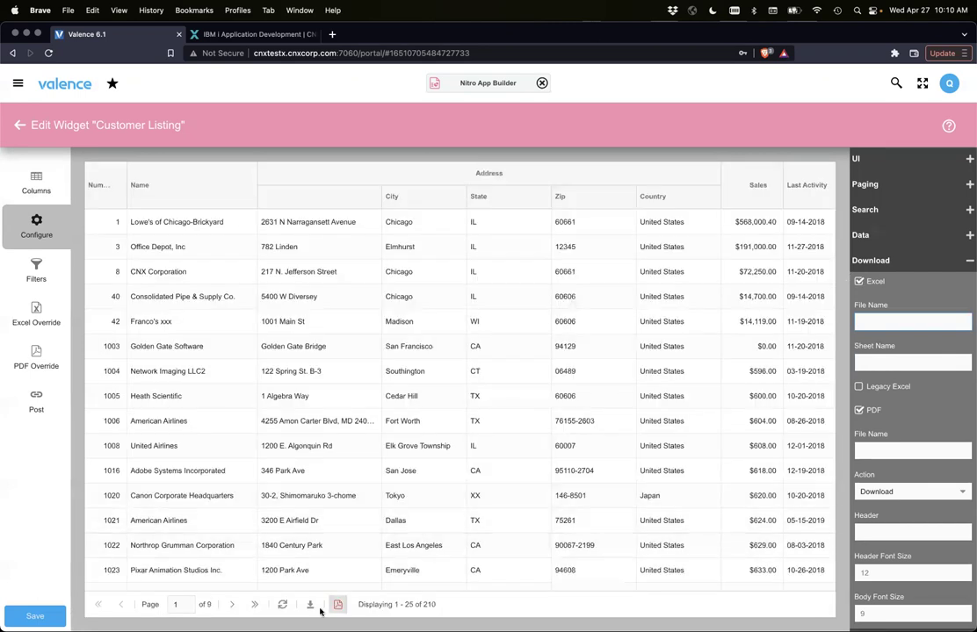
Download the customer listing as an Excel file named NitroAppList into the Downloads folder
left_click(310, 605)
left_click(536, 383)
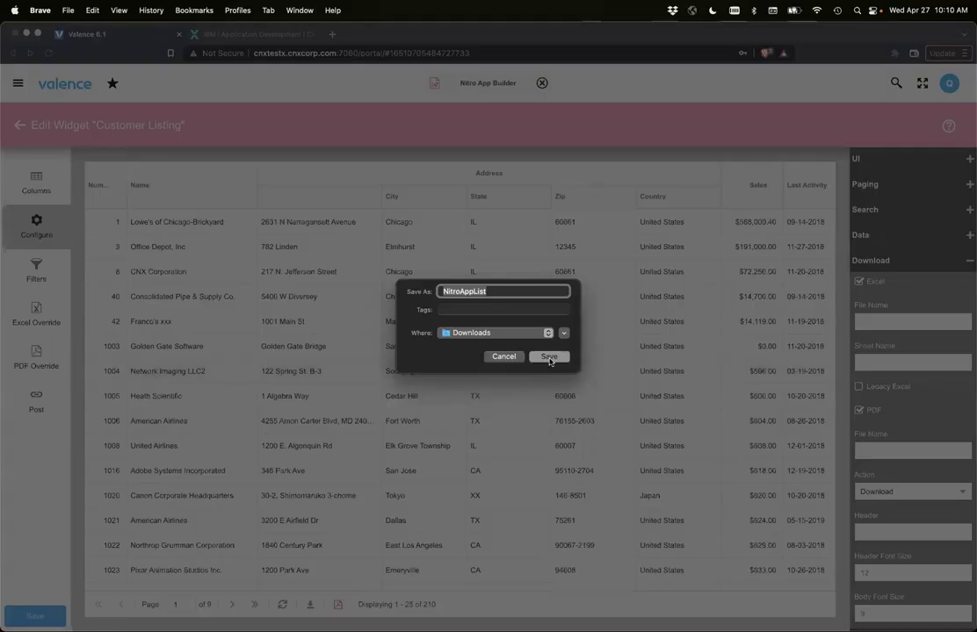
left_click(549, 357)
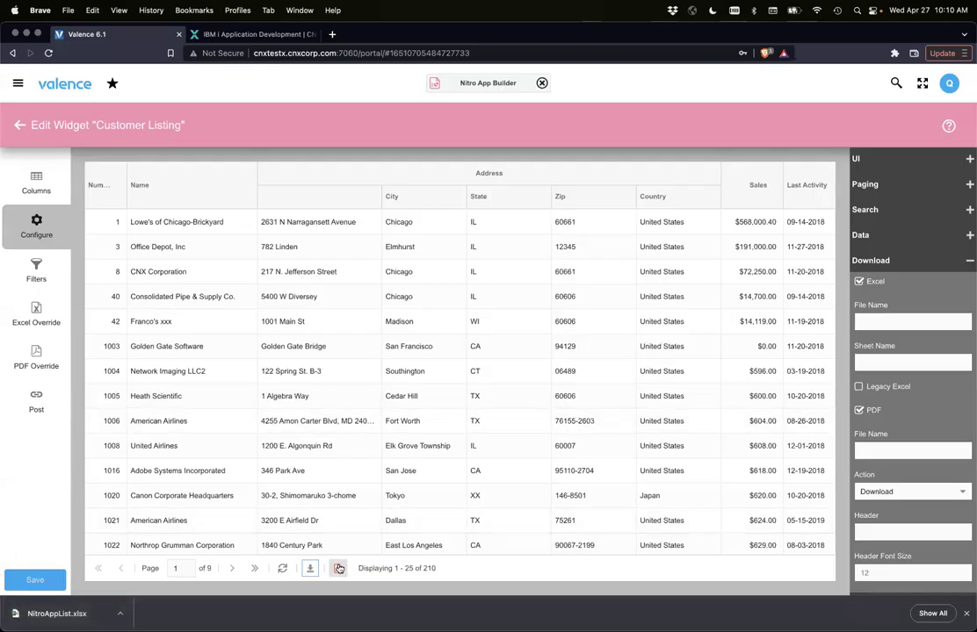
Download the customer listing as a PDF, view the file and close it
left_click(338, 568)
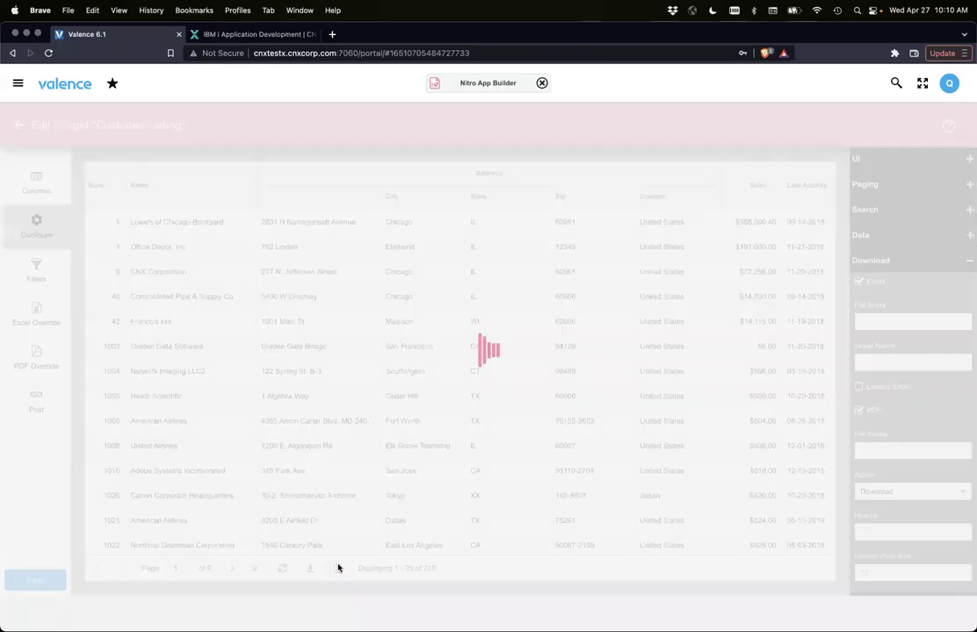
left_click(556, 379)
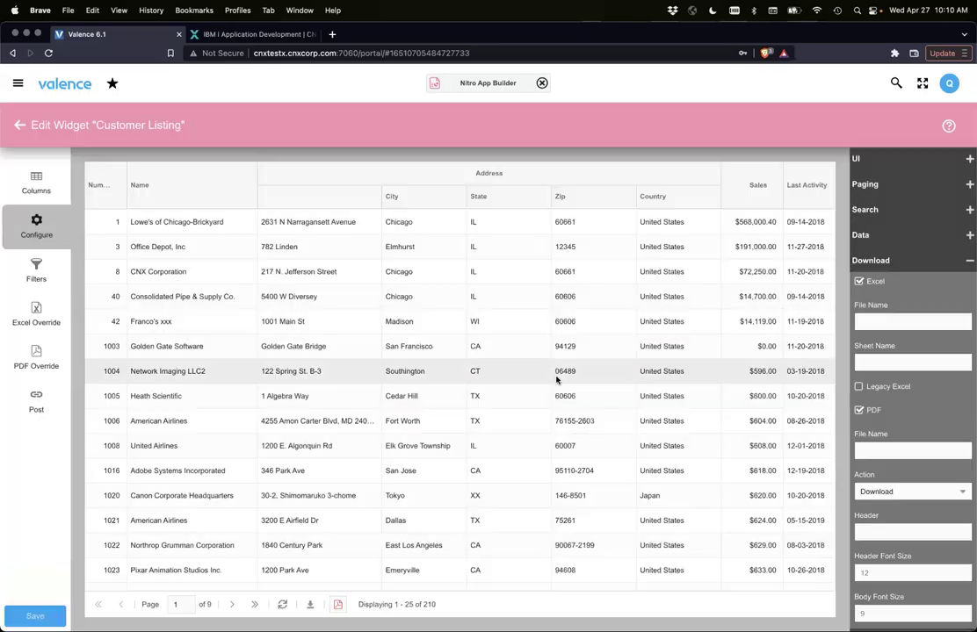
left_click(548, 356)
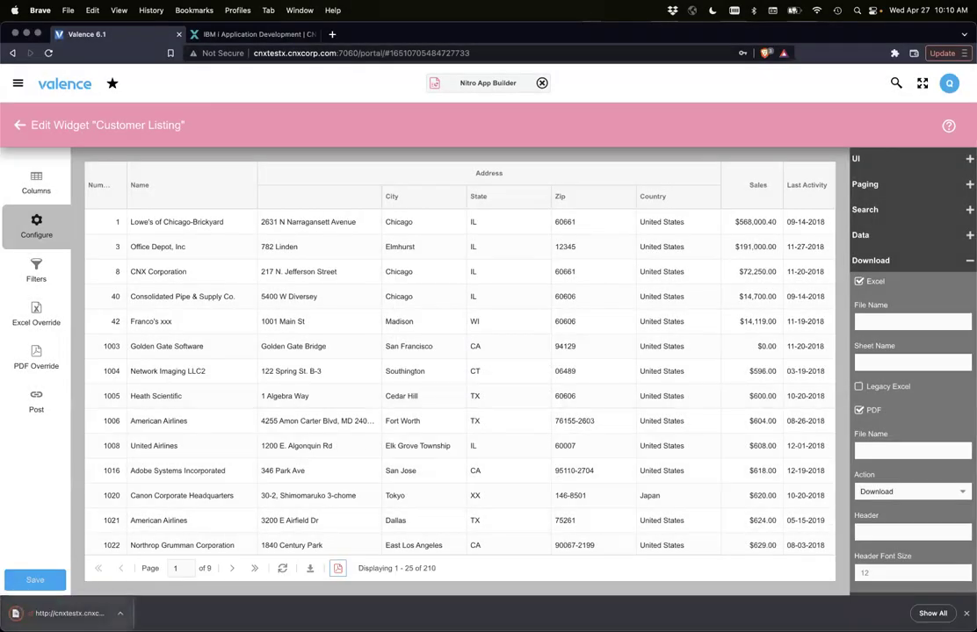
left_click(70, 613)
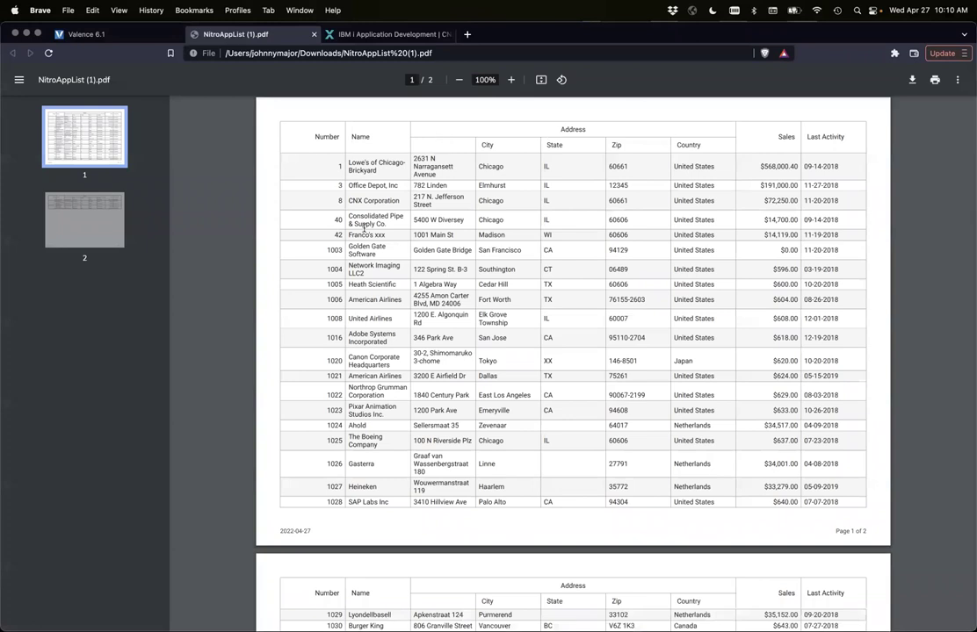
left_click(314, 35)
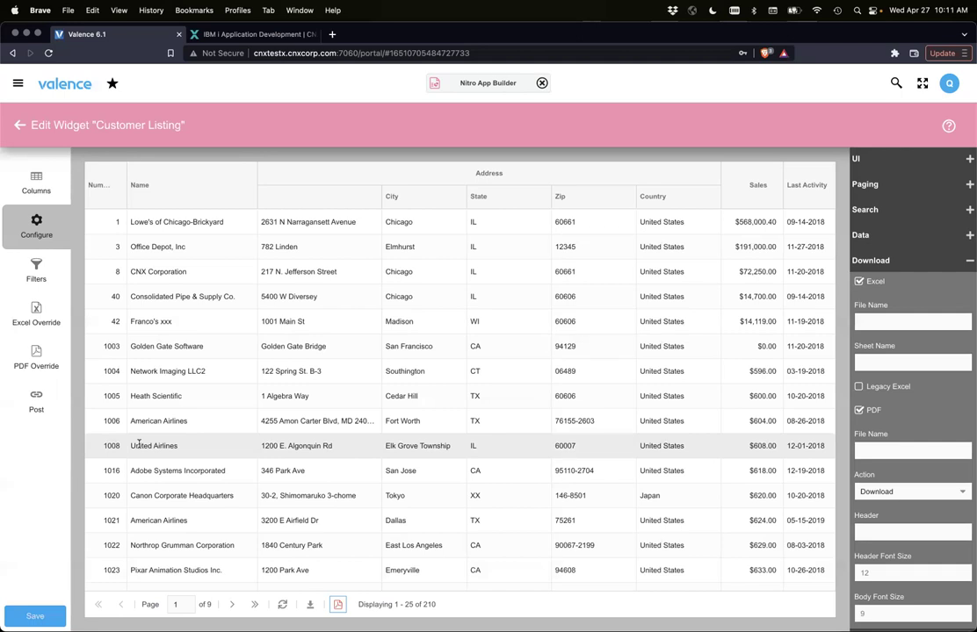
left_click(869, 235)
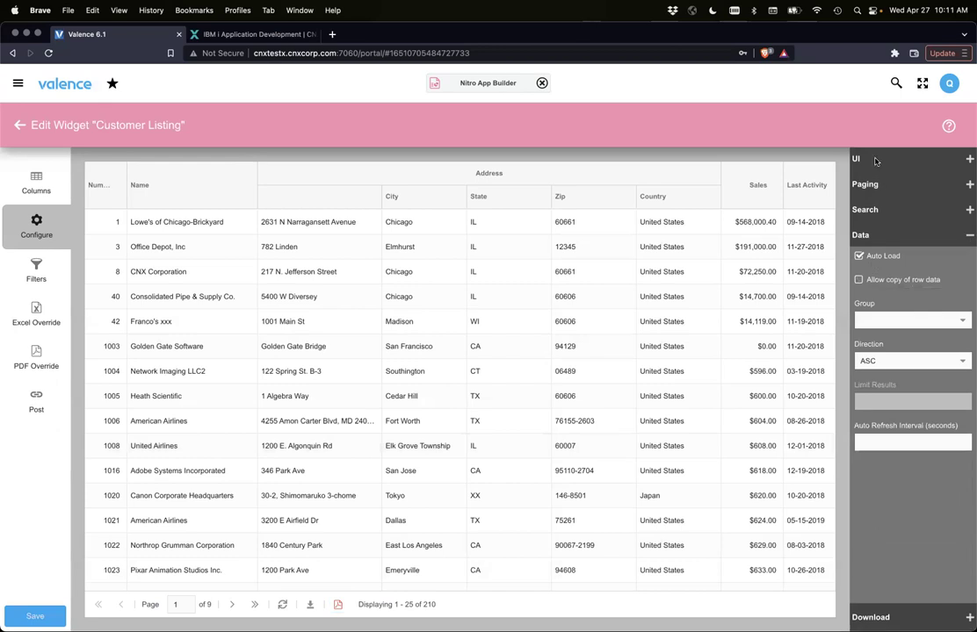
left_click(869, 158)
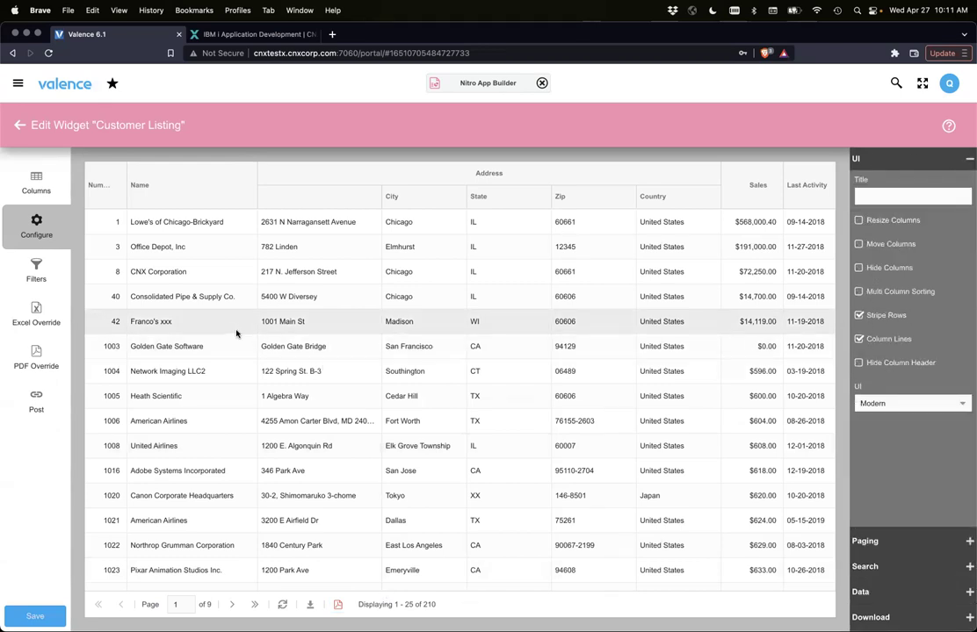
Examine the date formats and the Miscellaneous formats offered for the Last Activity column
left_click(34, 181)
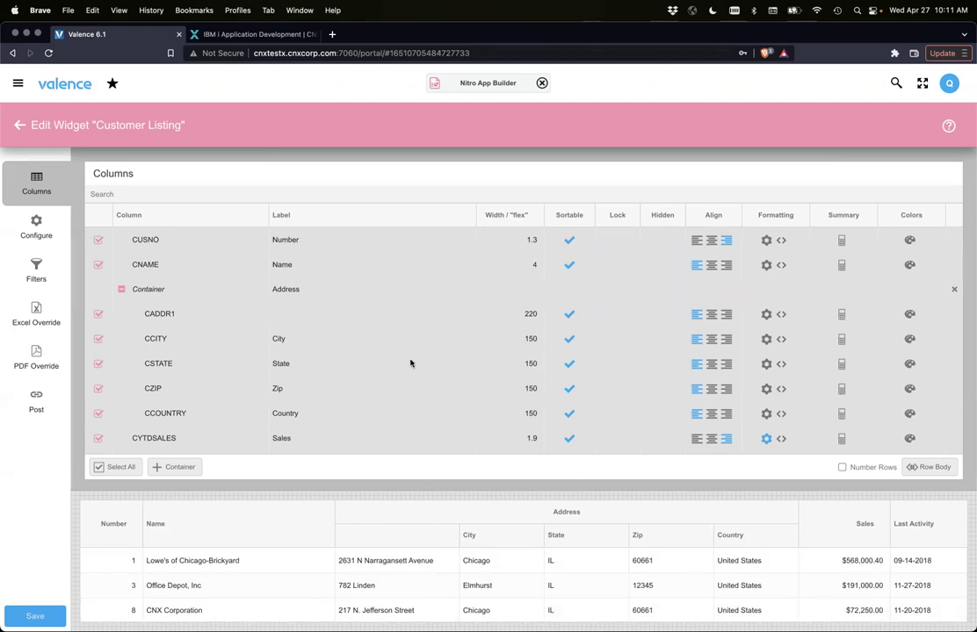
scroll(410, 363, "down", 2)
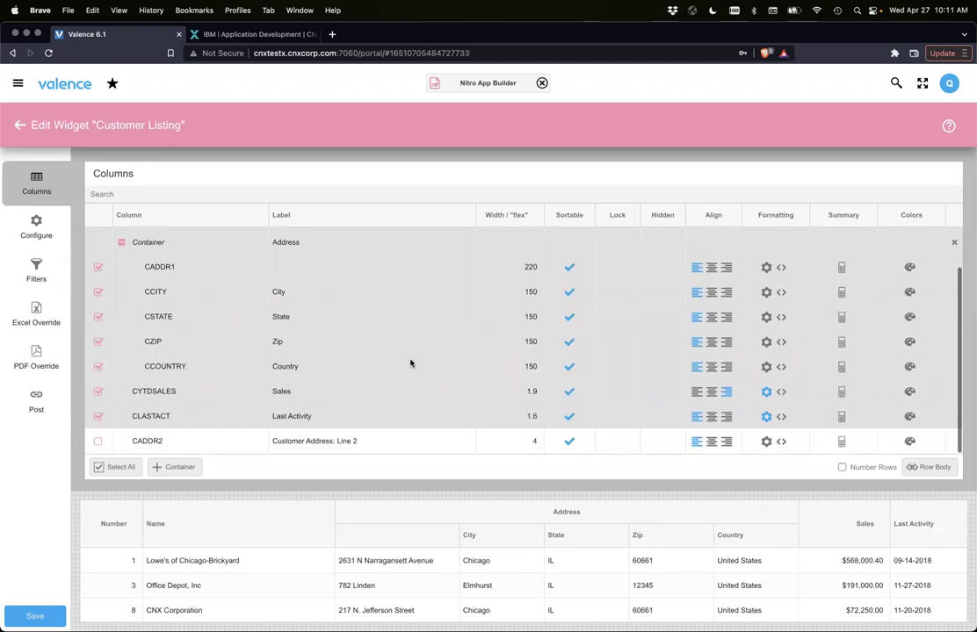
left_click(766, 418)
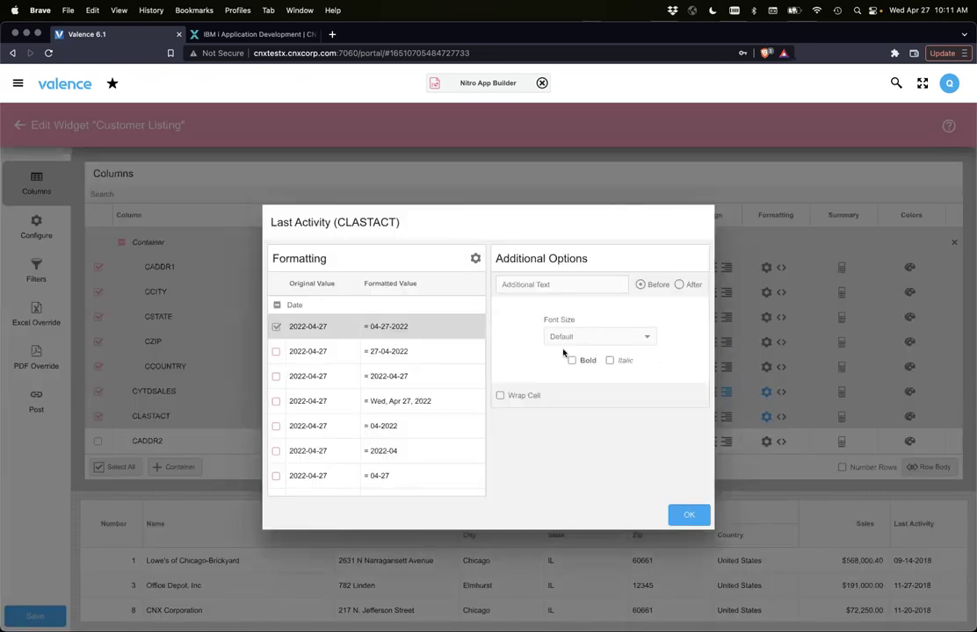
scroll(321, 361, "down", 5)
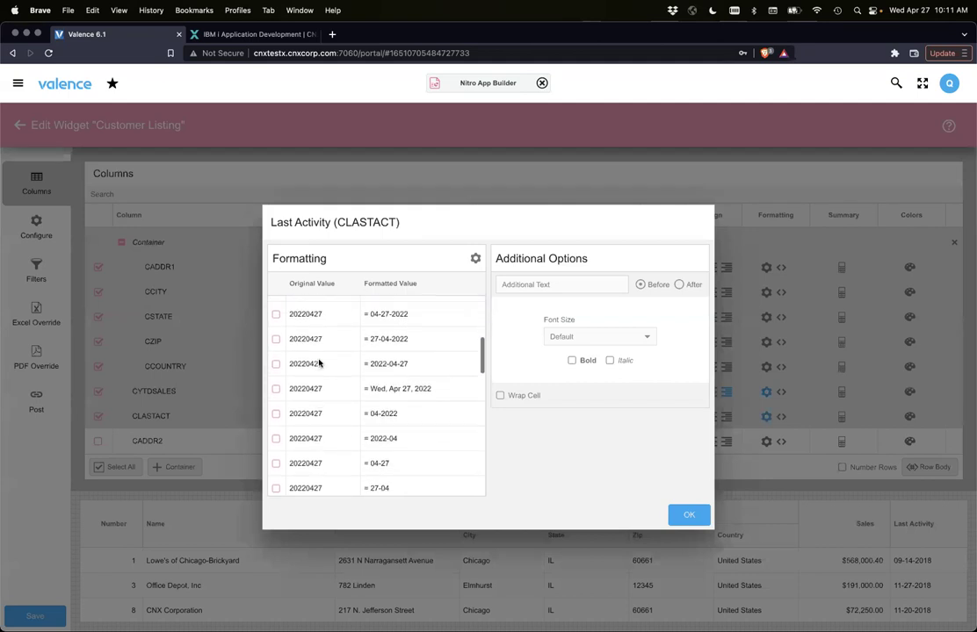
scroll(319, 362, "down", 6)
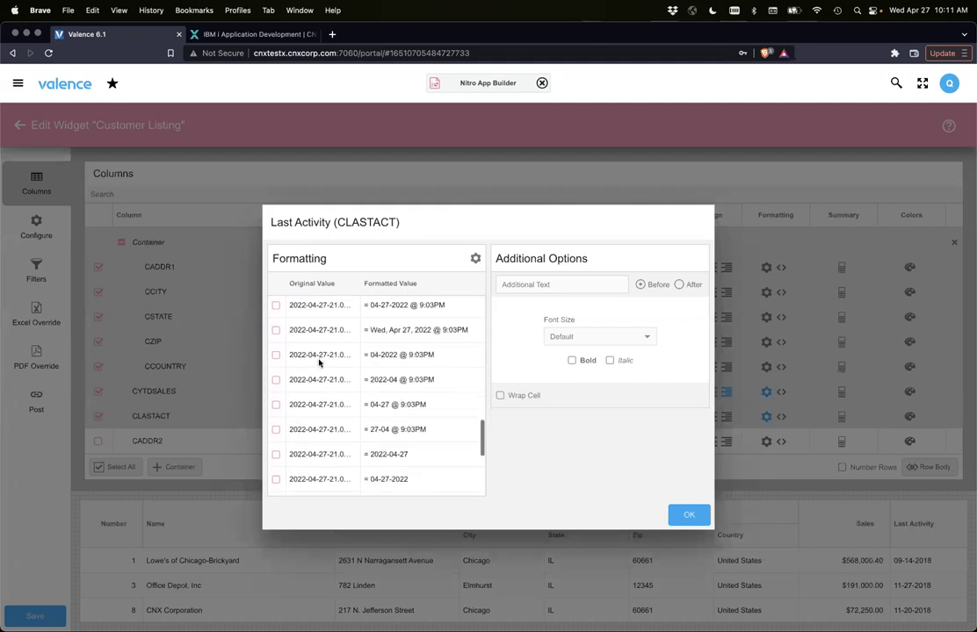
scroll(319, 362, "down", 4)
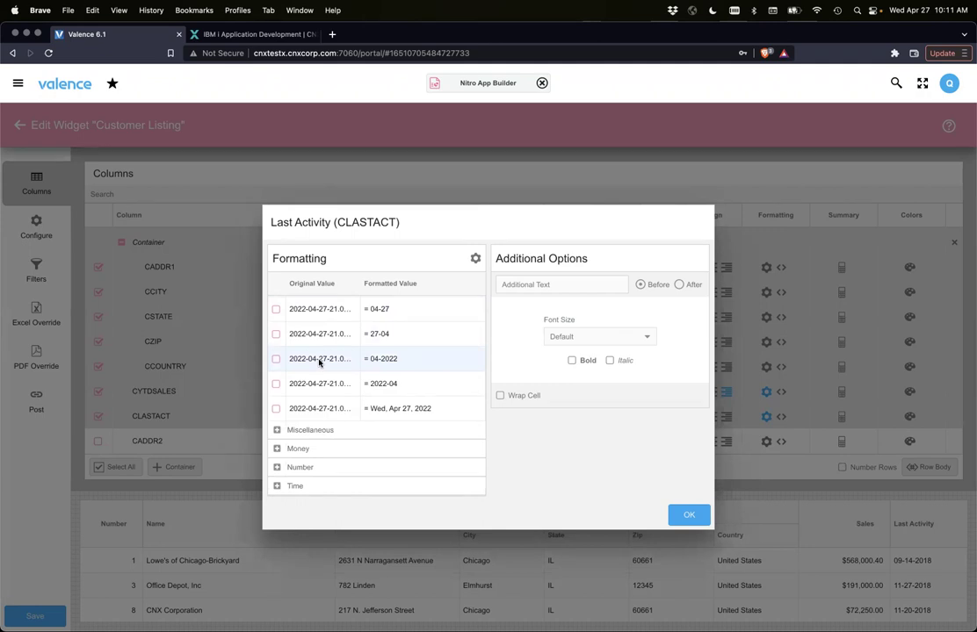
left_click(276, 430)
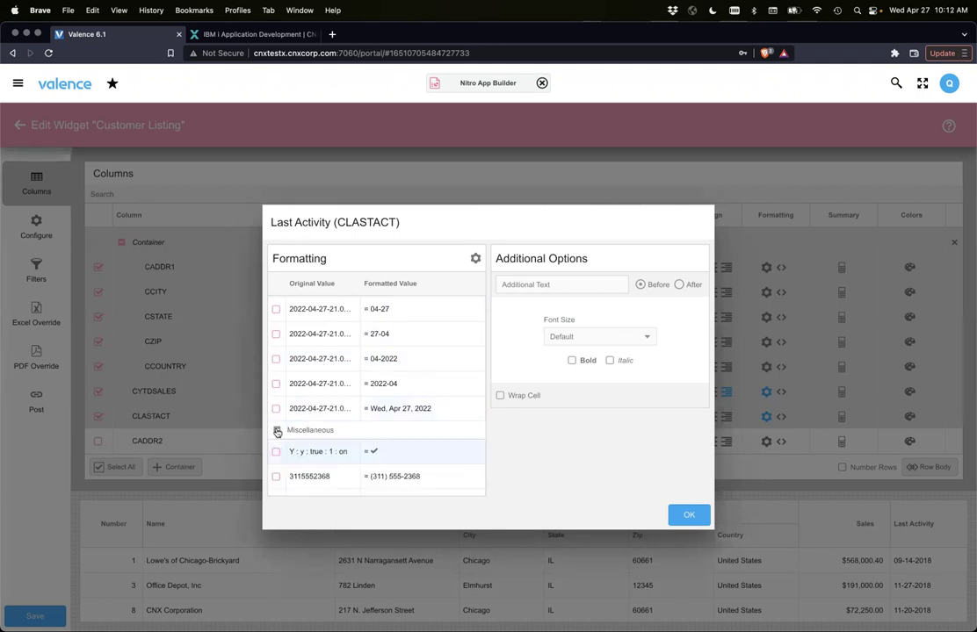
scroll(276, 429, "down", 2)
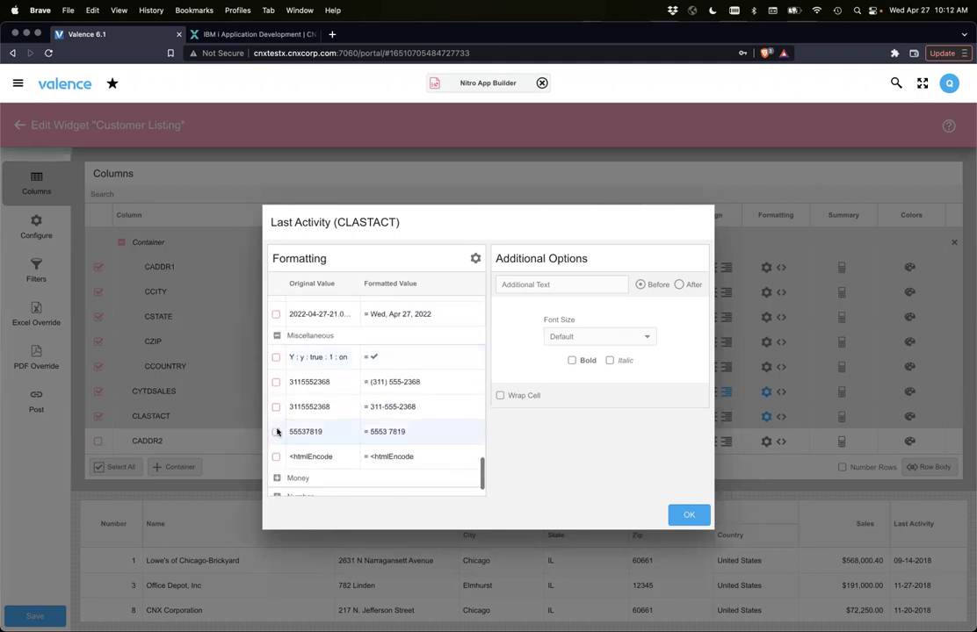
left_click(276, 338)
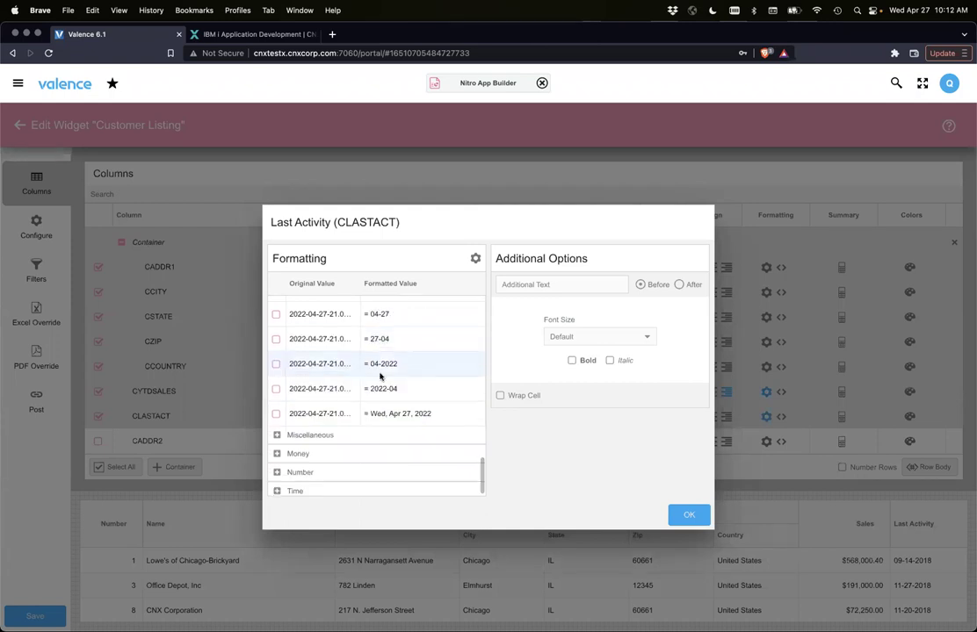
scroll(379, 376, "up", 3)
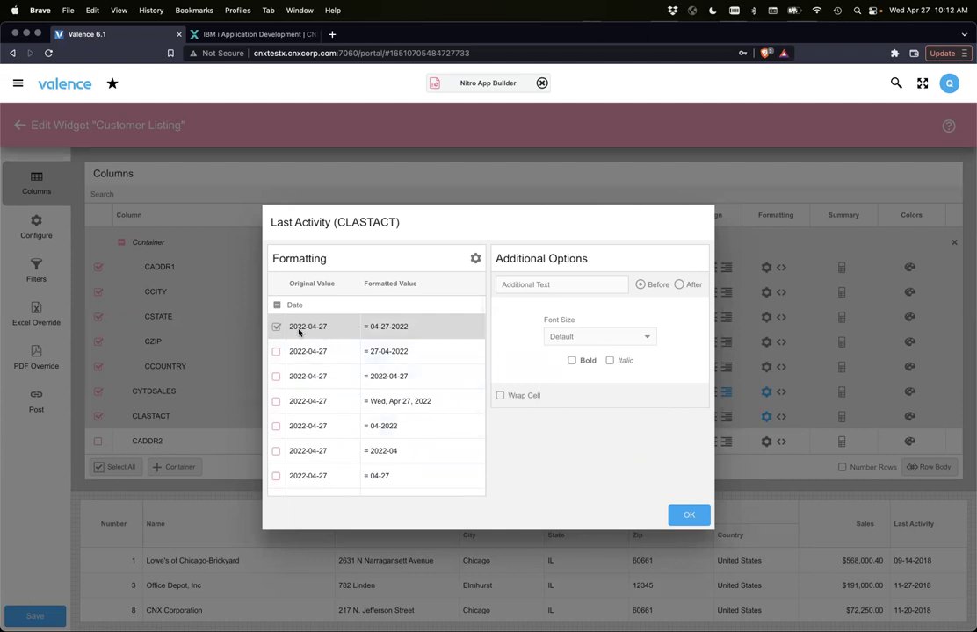
Set the date separator of the Last Activity column's formatting to "/" and apply it
left_click(476, 260)
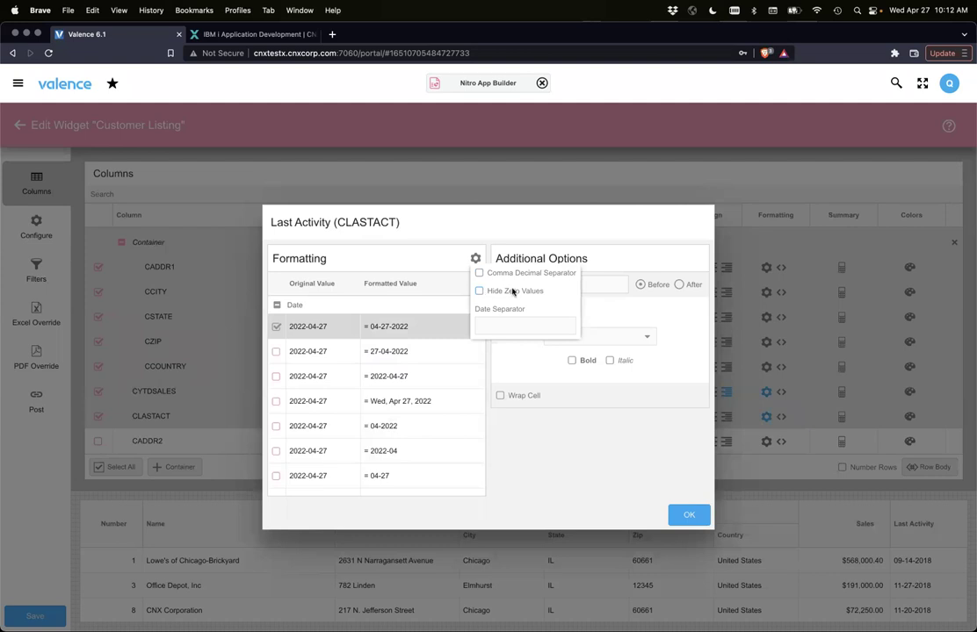
left_click(505, 321)
type("/")
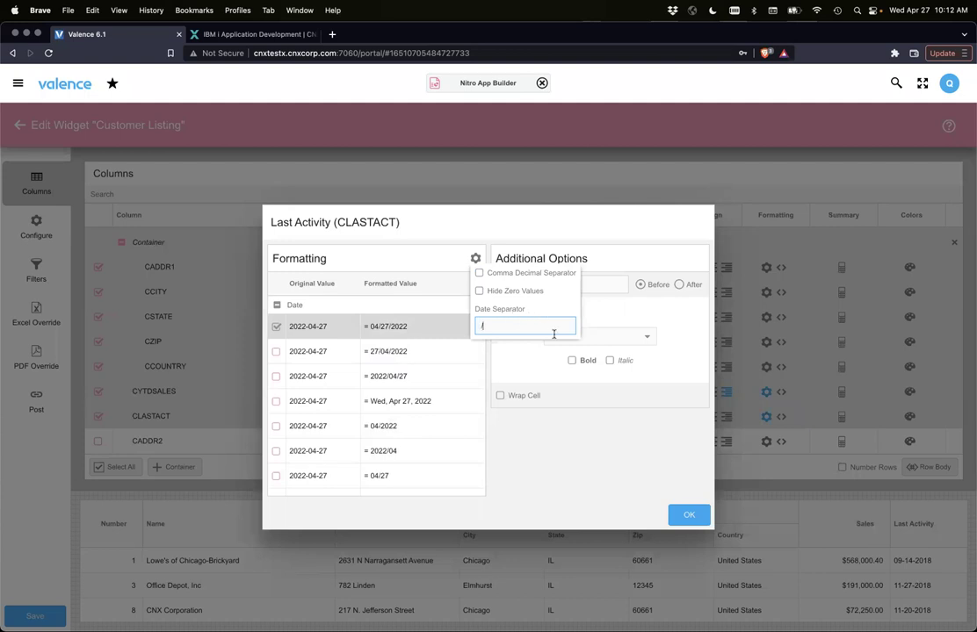
left_click(512, 467)
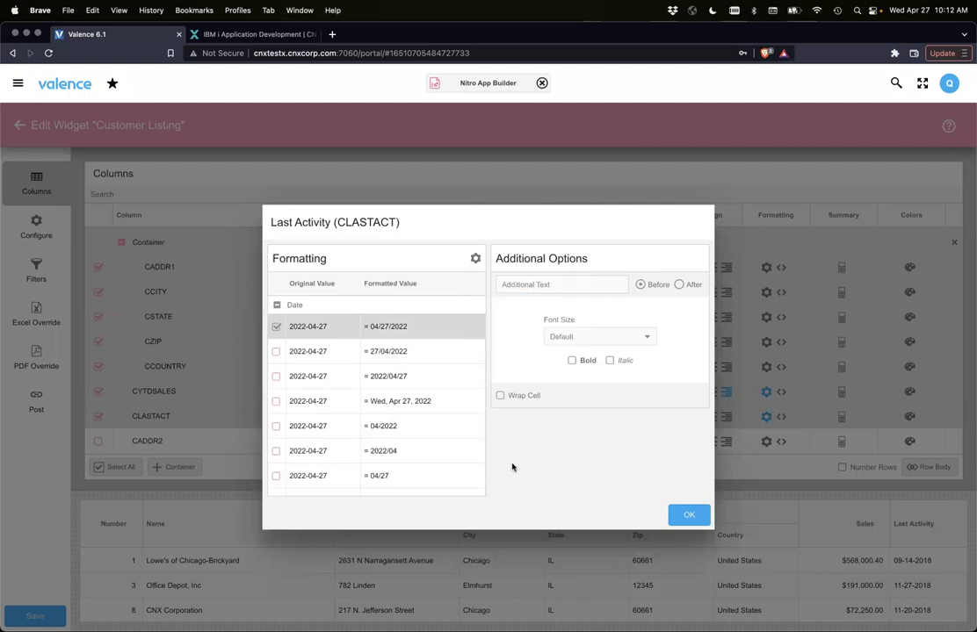
left_click(689, 515)
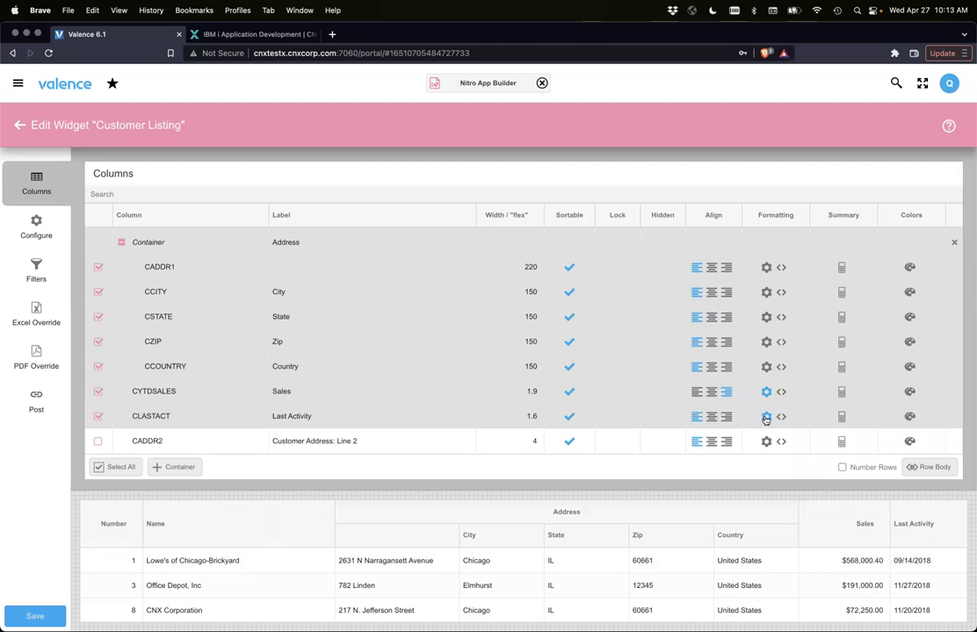
Enable Wrap Cell for the Name column, set its width to 1 and check the wrapped names in the grid preview
scroll(600, 340, "up", 2)
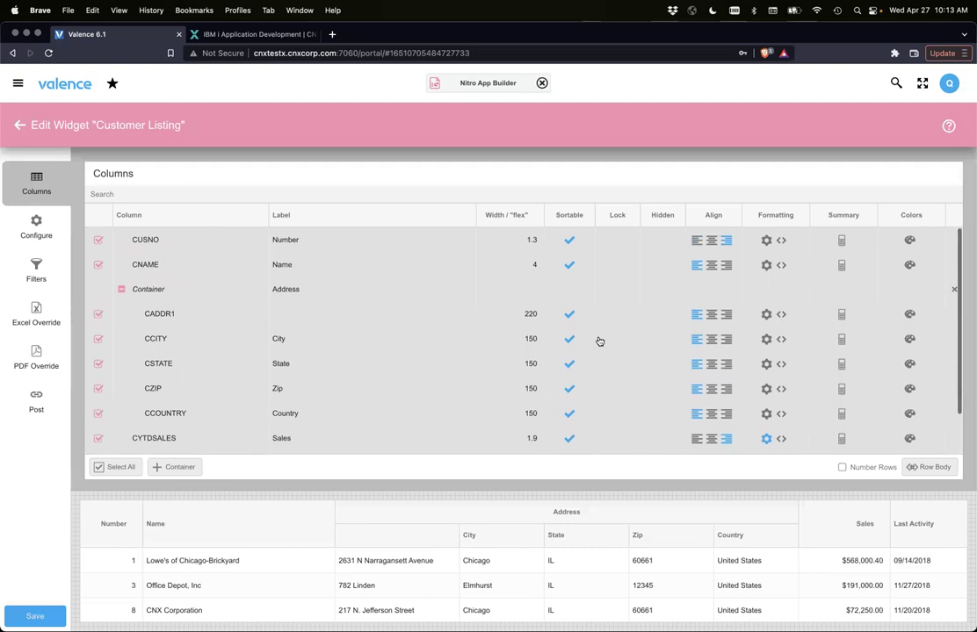
left_click(766, 265)
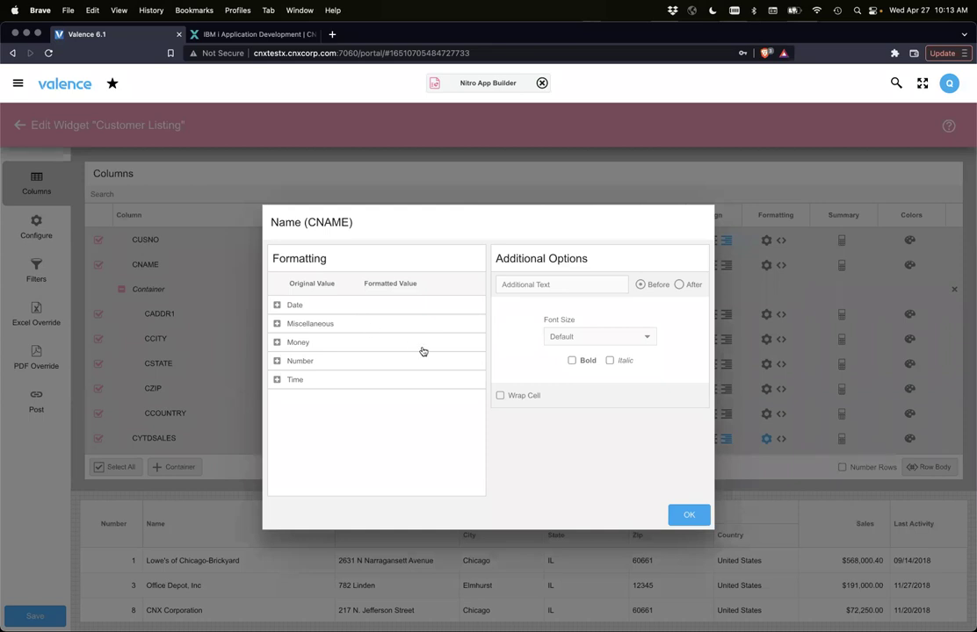
left_click(501, 396)
left_click(686, 515)
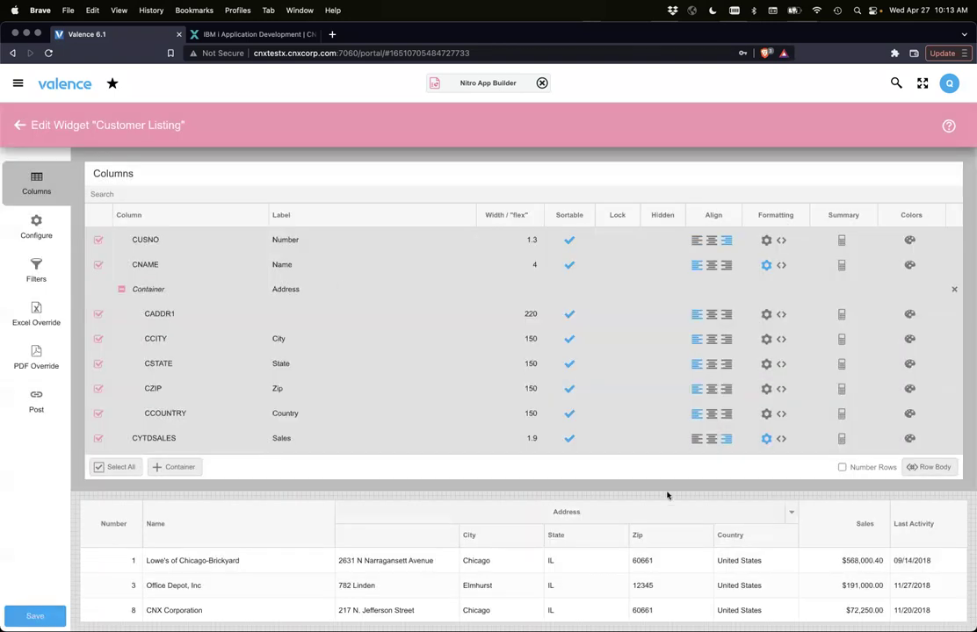
left_click(527, 267)
type("1")
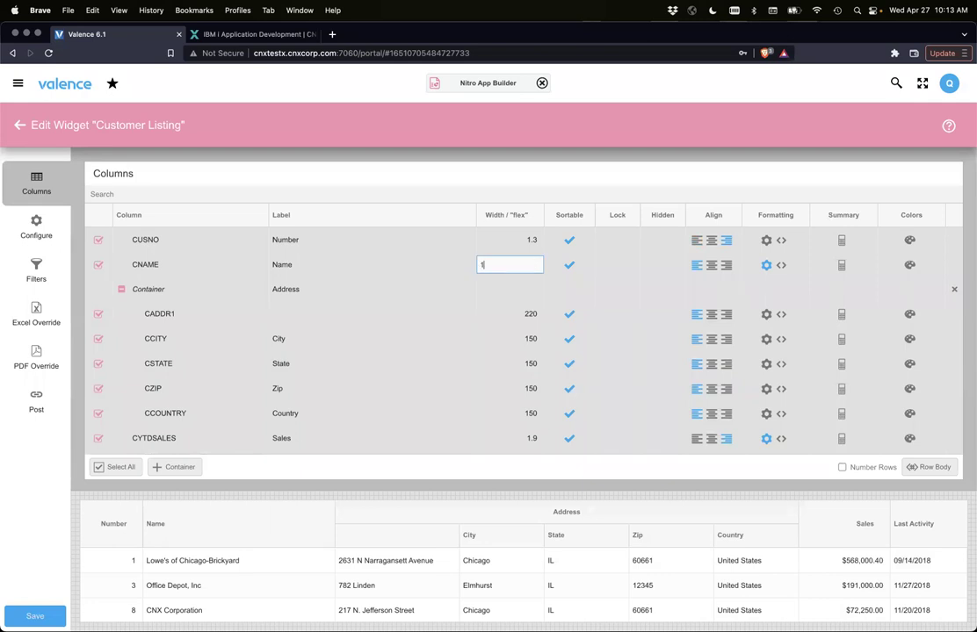
key("Return")
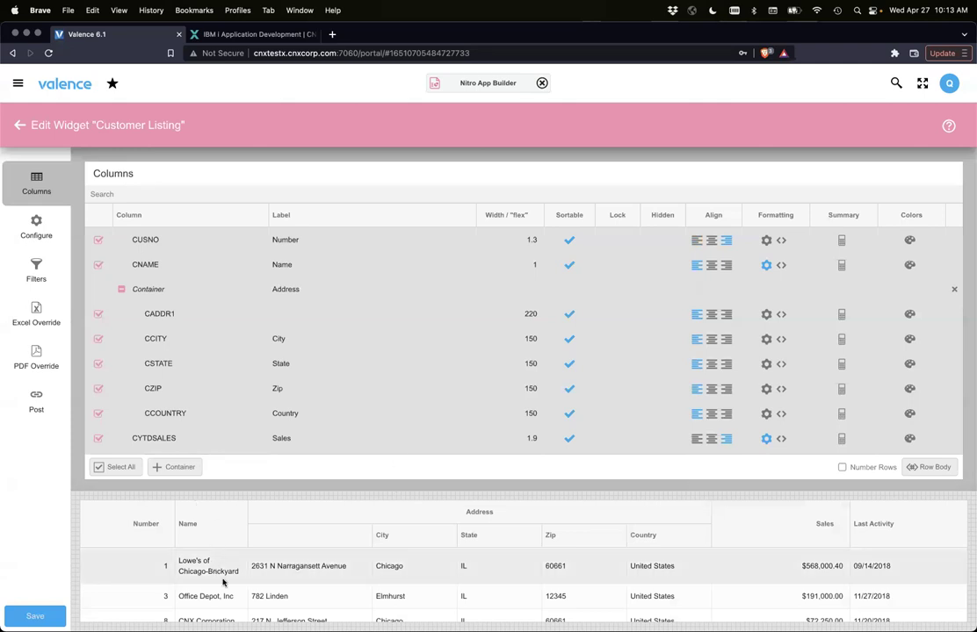
scroll(222, 571, "down", 3)
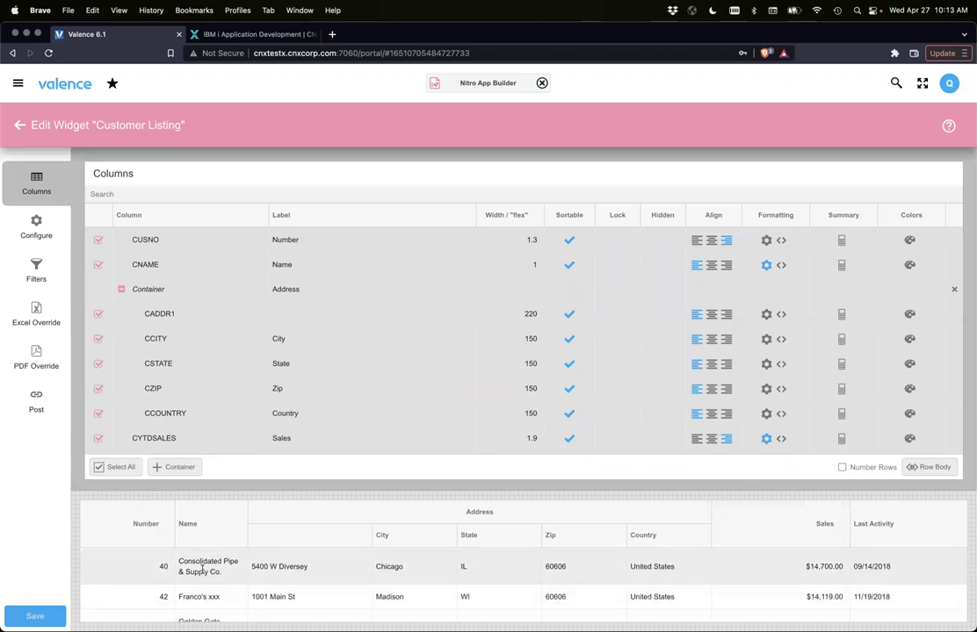
Turn off Wrap Cell for the Name column and check the names in the grid preview
left_click(766, 265)
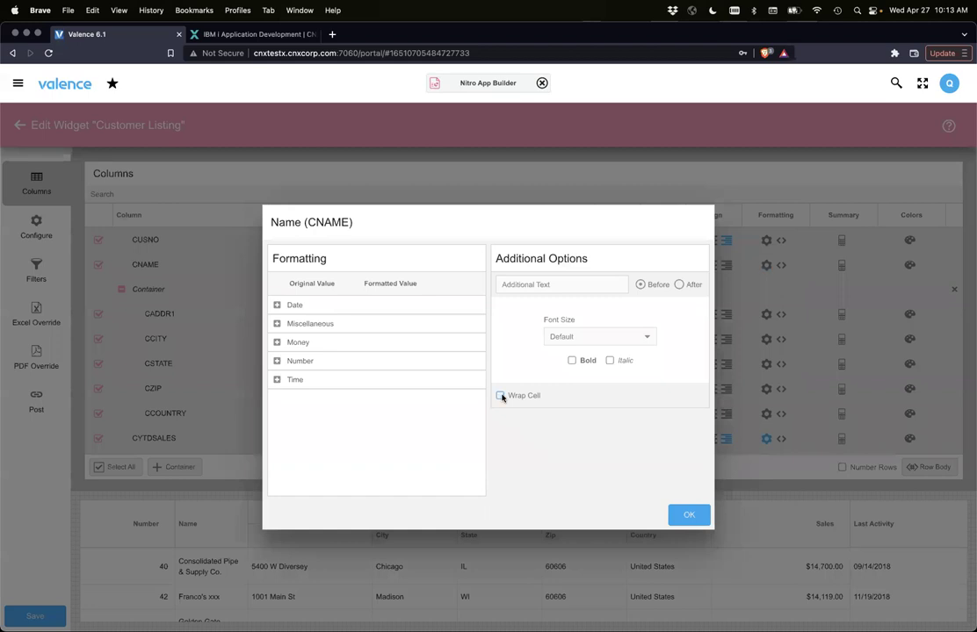
left_click(500, 396)
left_click(688, 516)
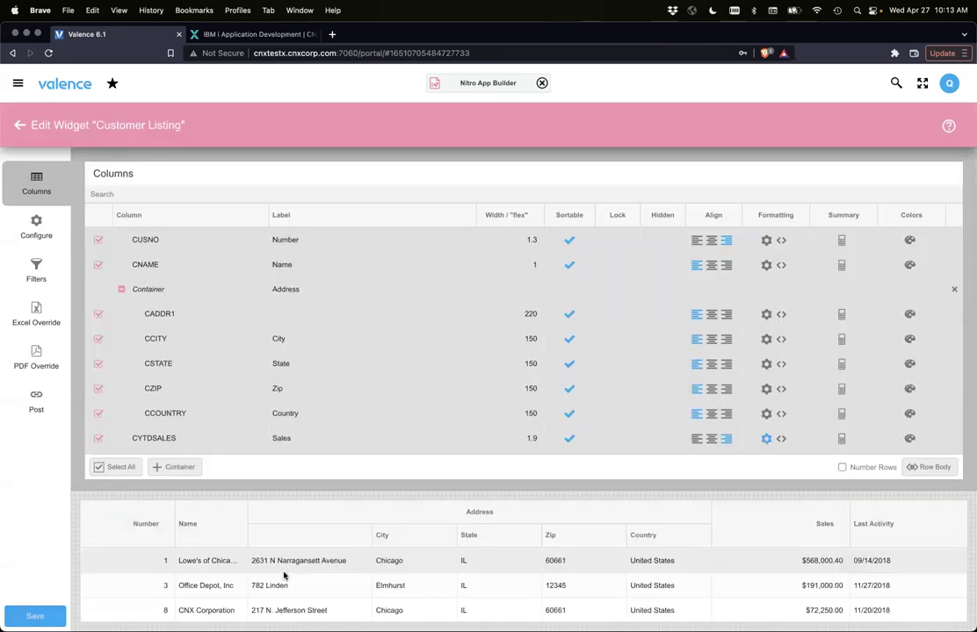
scroll(284, 575, "down", 1)
scroll(230, 601, "up", 1)
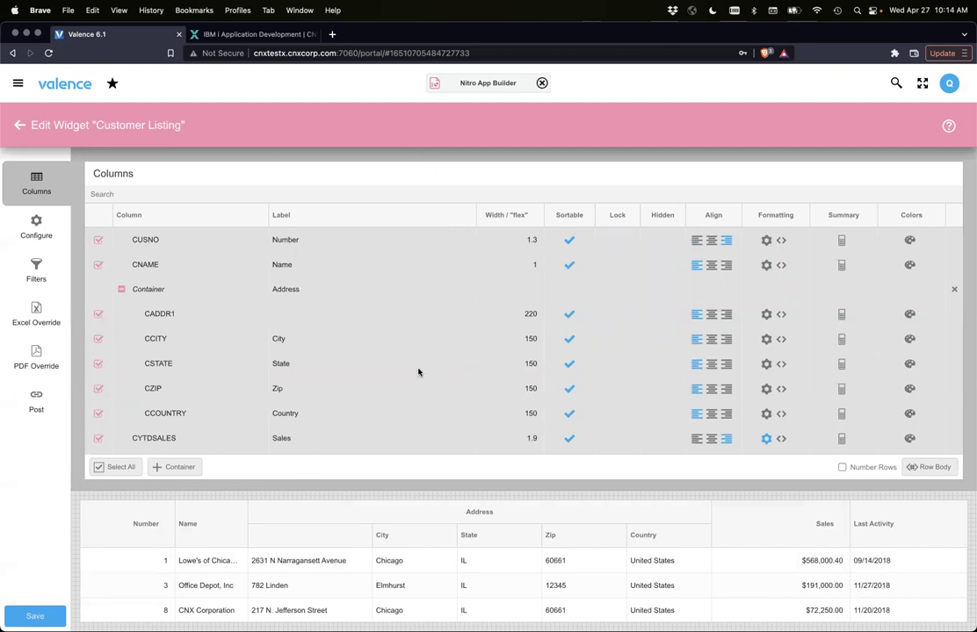
Review the Sales column's money formats and its decimal, zero-value and date separator options, then close the formatting settings
scroll(418, 371, "down", 2)
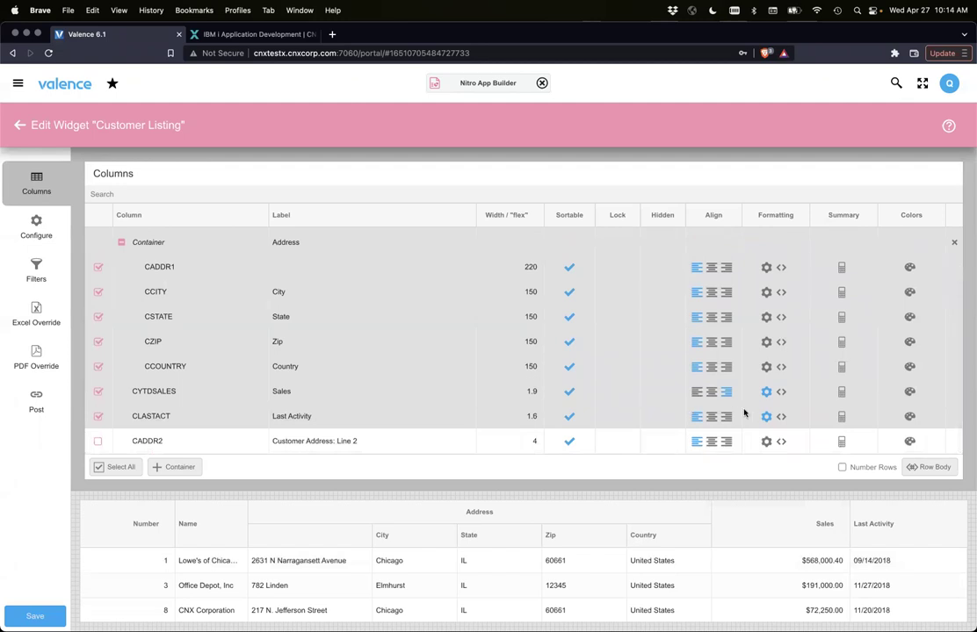
left_click(764, 391)
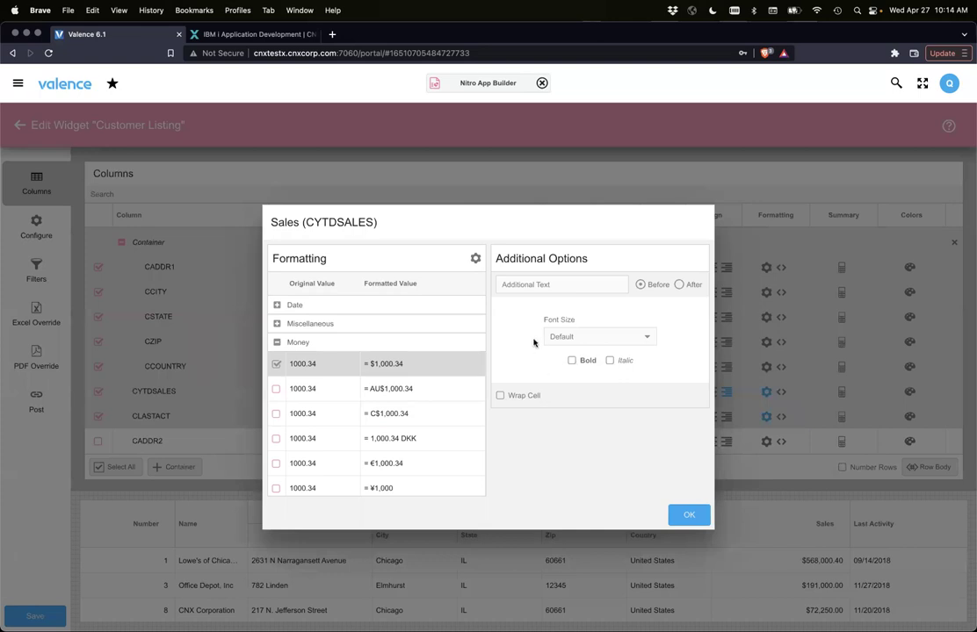
left_click(476, 258)
left_click(476, 259)
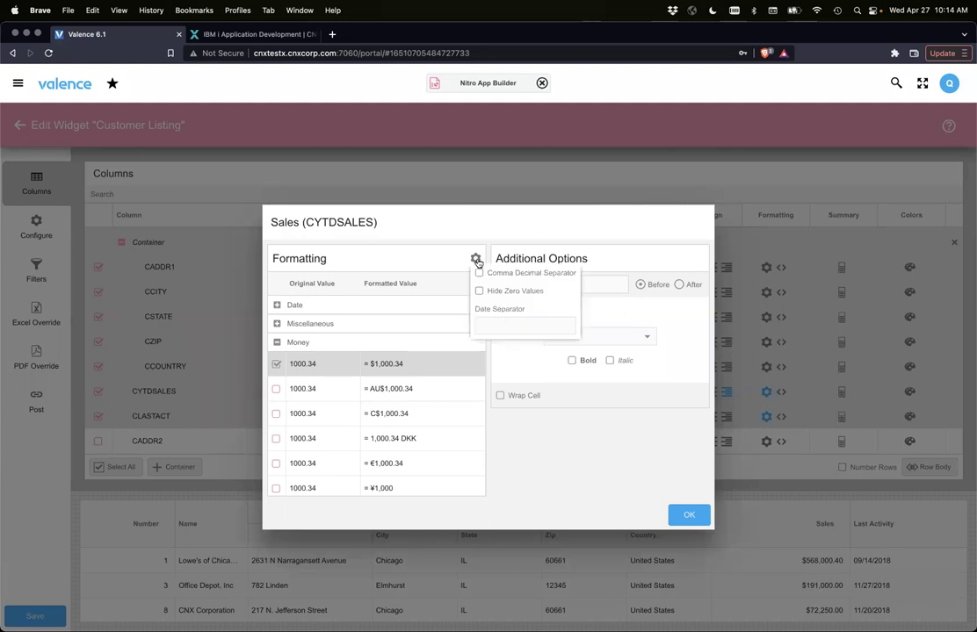
left_click(547, 320)
left_click(548, 299)
left_click(492, 325)
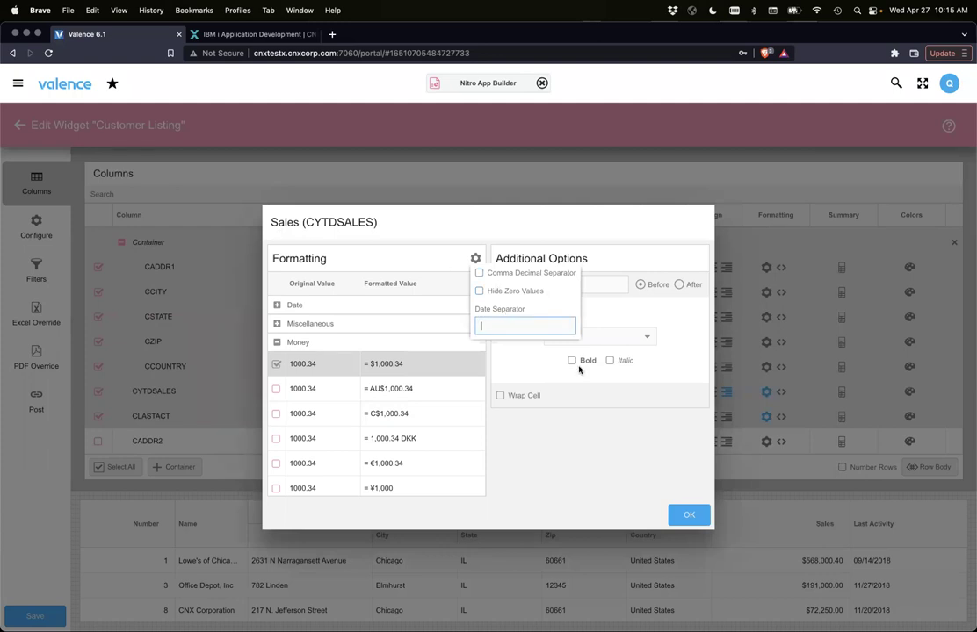
left_click(688, 514)
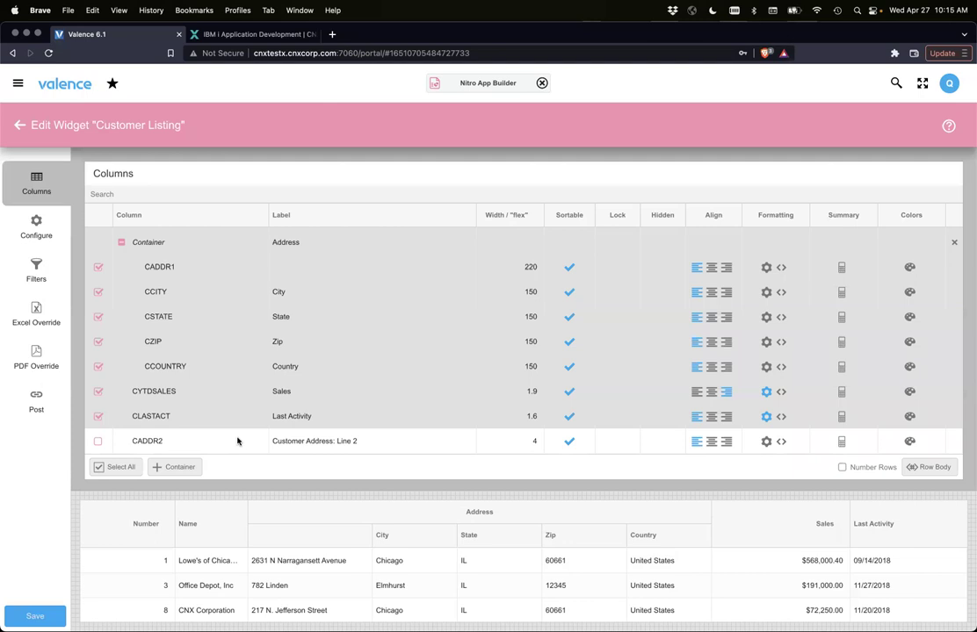
Leave the Customer Listing widget editor and discard the pending changes
mouse_move(429, 617)
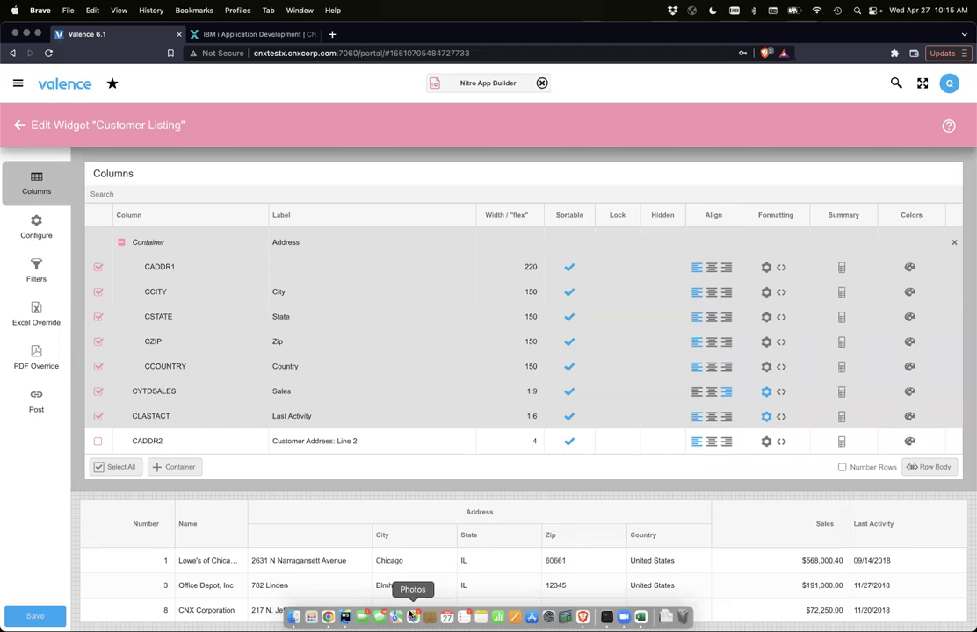
left_click(20, 127)
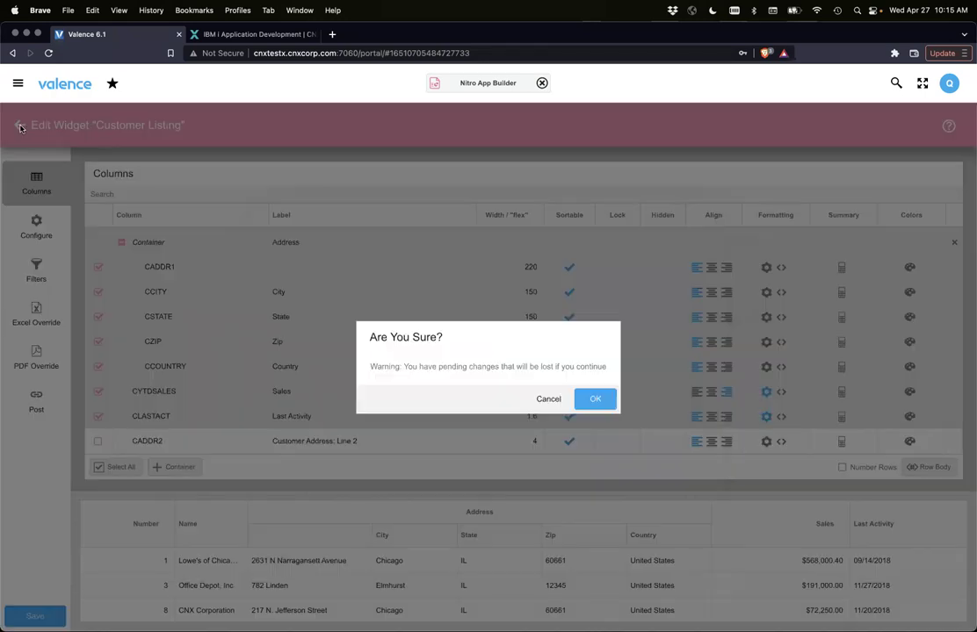
left_click(596, 398)
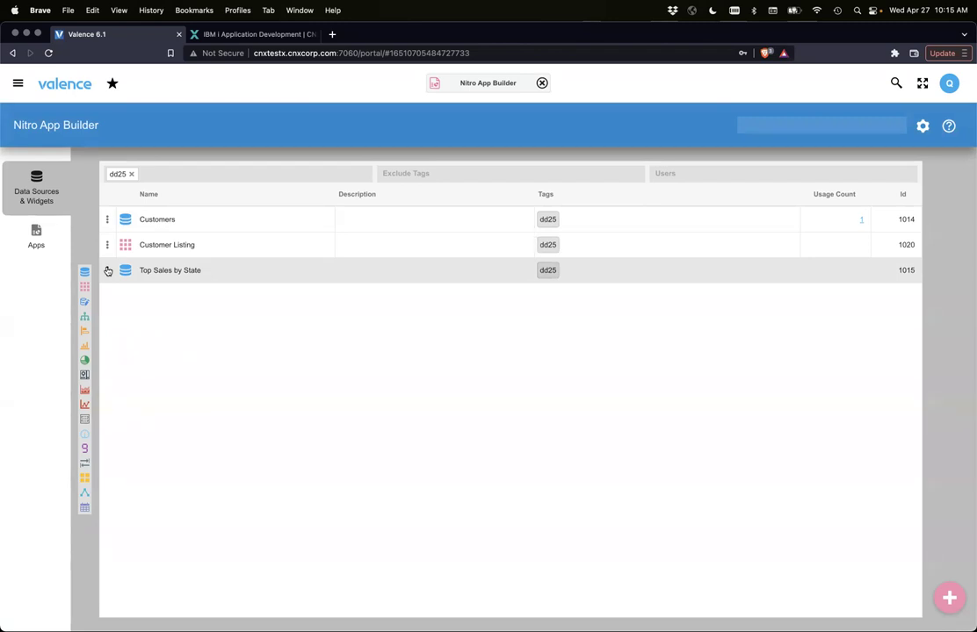
Create a column chart widget from the Top Sales by State data source and choose TOTAL as its data field
left_click(108, 270)
mouse_move(127, 311)
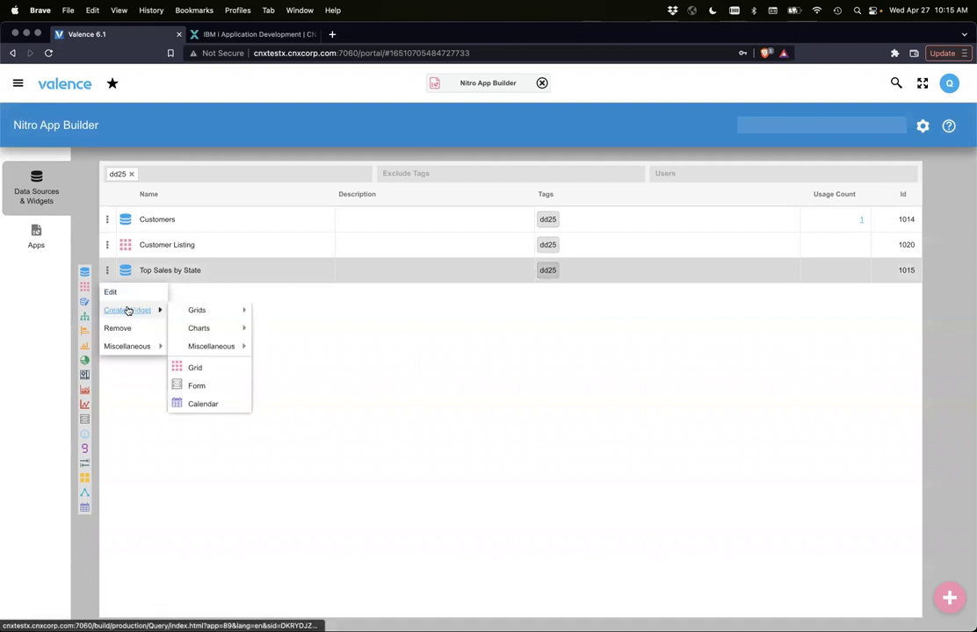
mouse_move(196, 328)
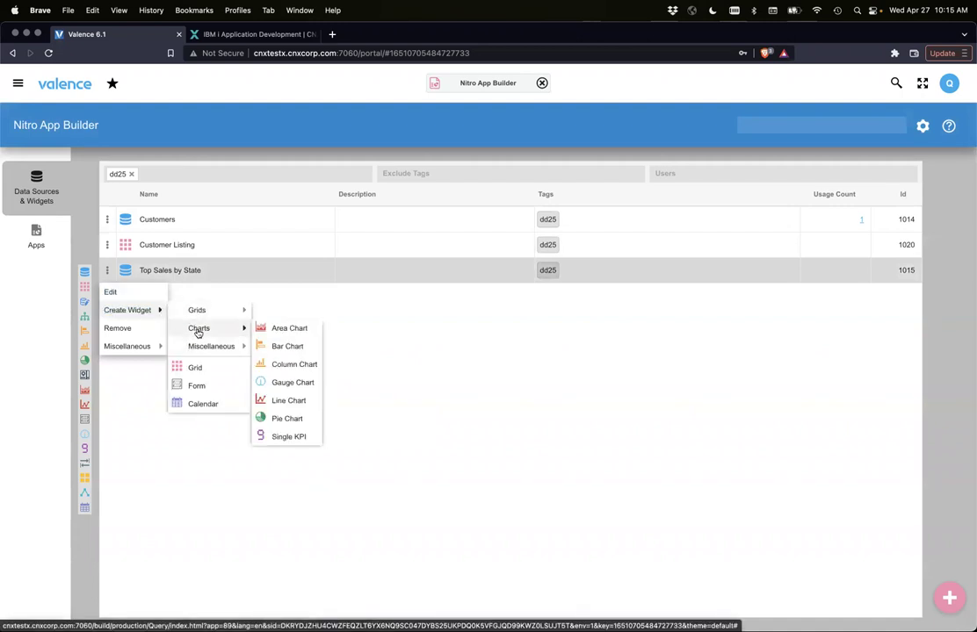
left_click(277, 368)
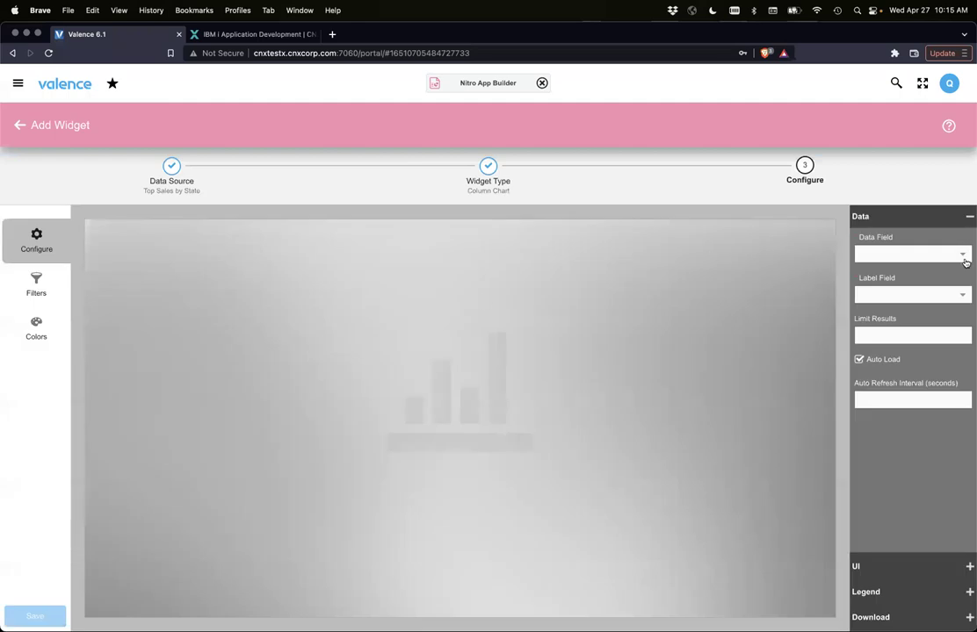
left_click(962, 254)
left_click(890, 290)
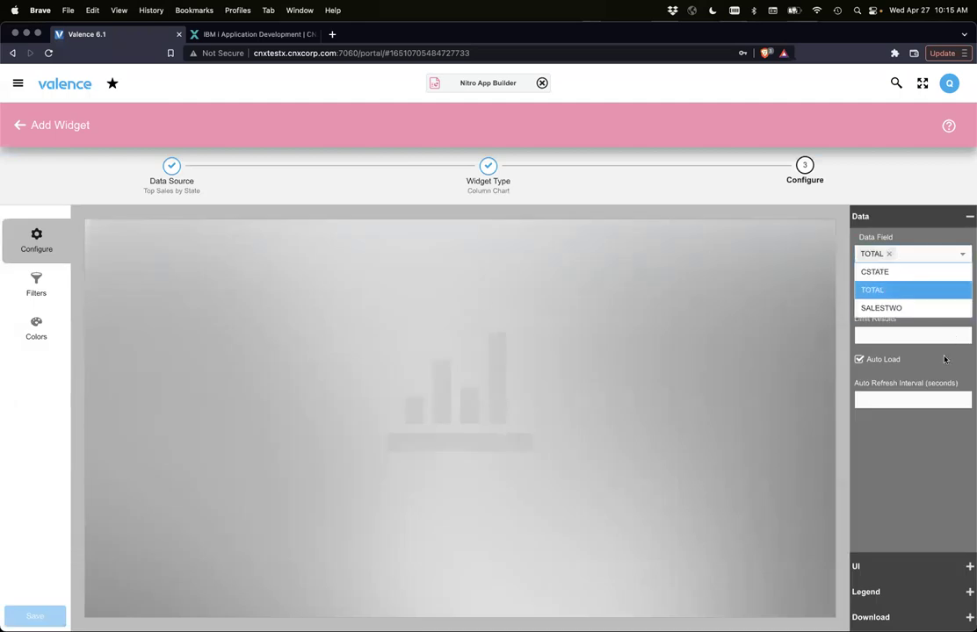
Use CSTATE as the chart's label field and limit the results to 10
left_click(961, 295)
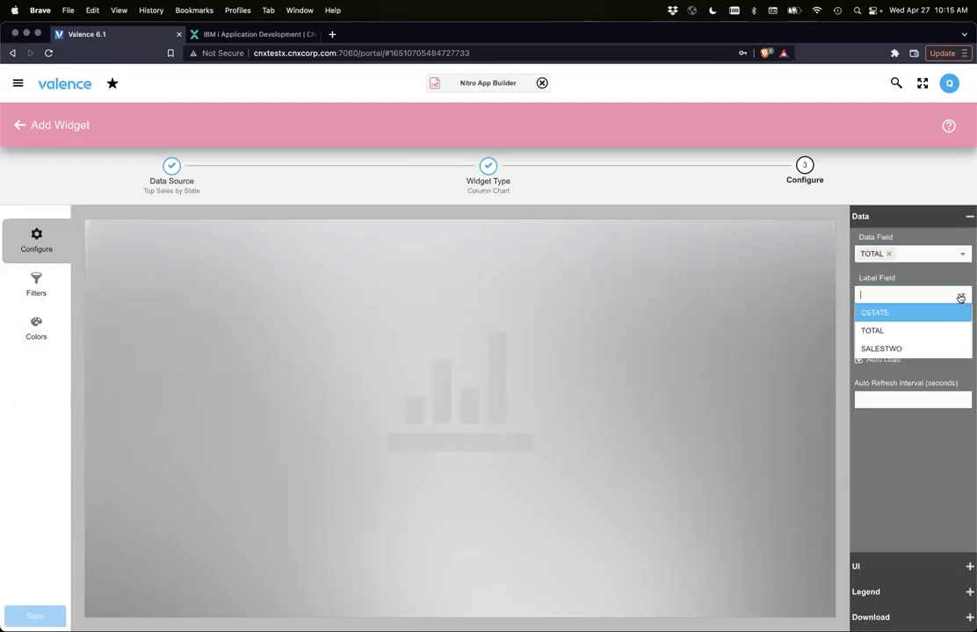
left_click(887, 314)
left_click(899, 332)
type("10")
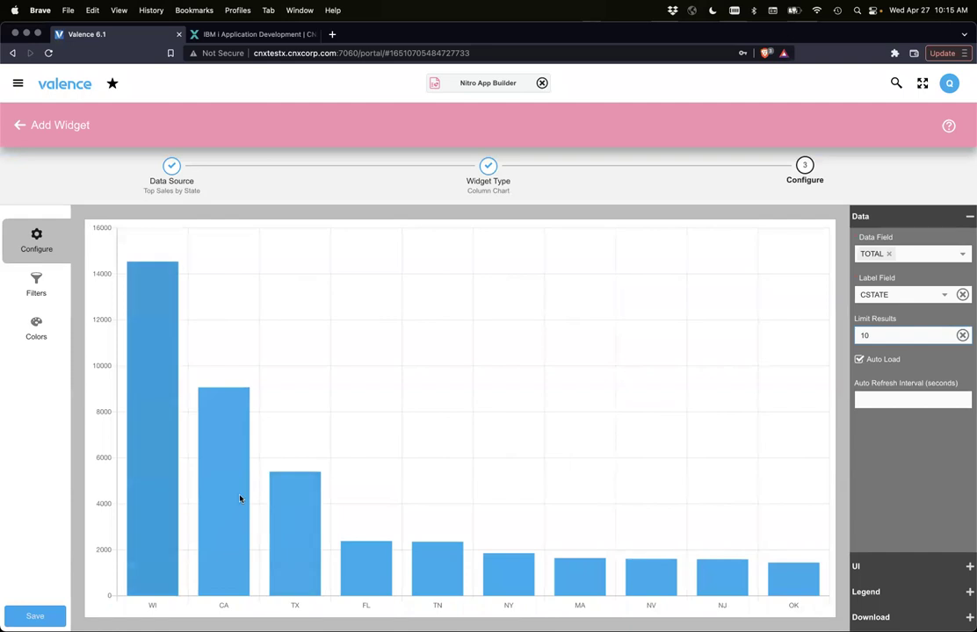
Turn on the chart's Tooltip option and check the tooltip on the CA column
left_click(865, 572)
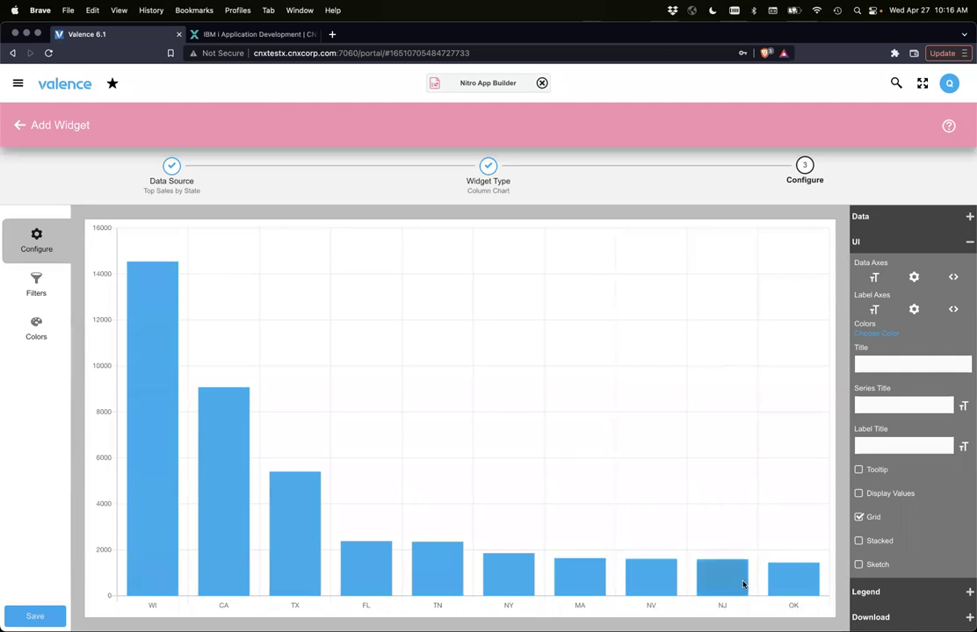
scroll(919, 357, "down", 4)
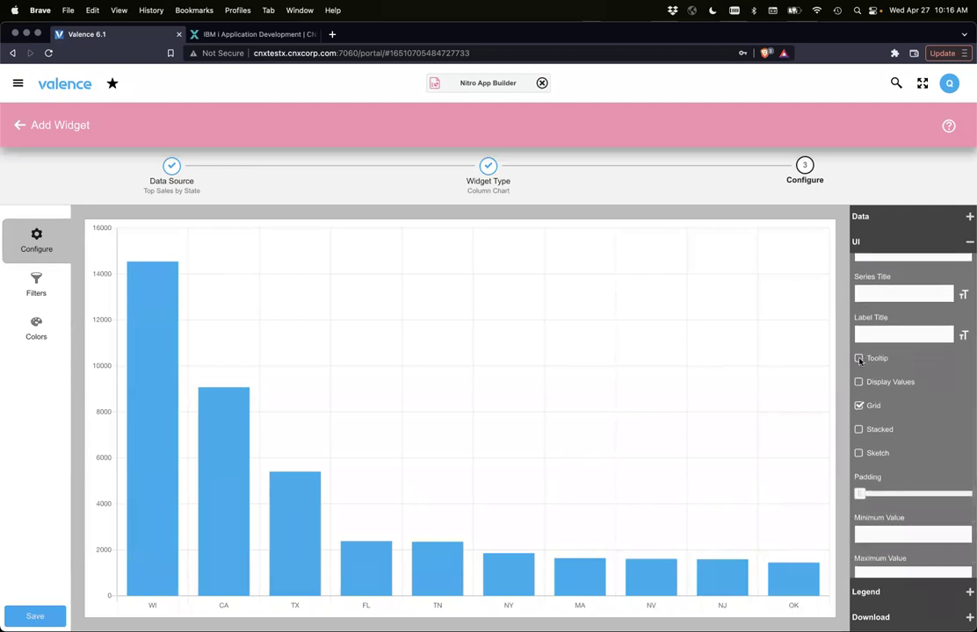
left_click(860, 358)
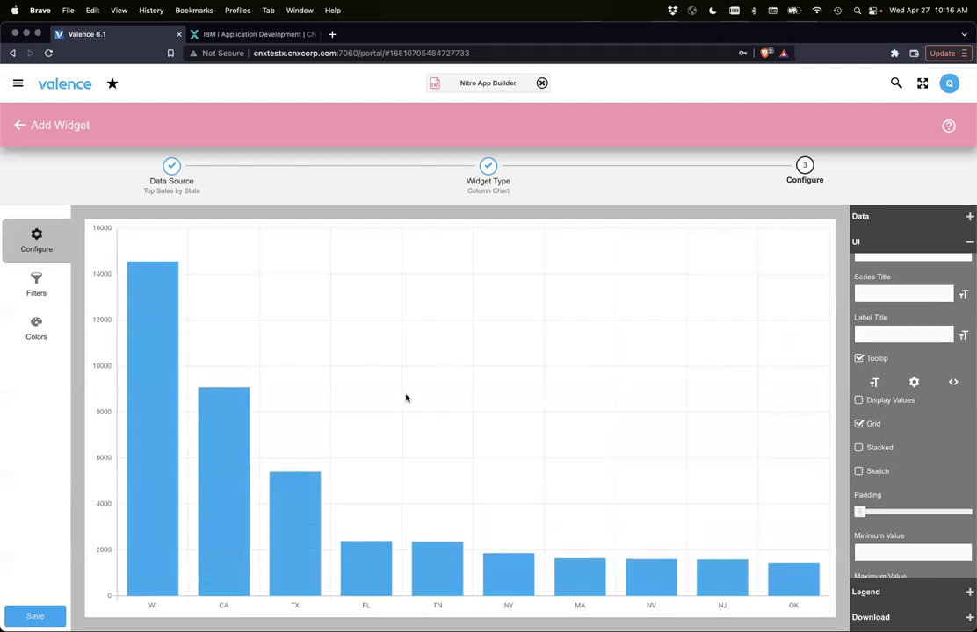
mouse_move(224, 449)
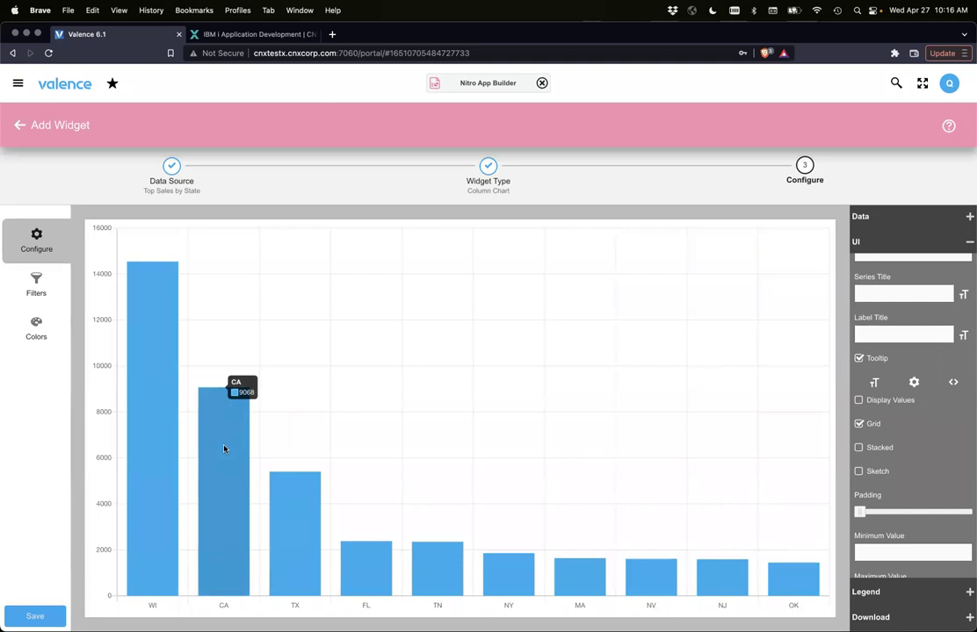
left_click(866, 216)
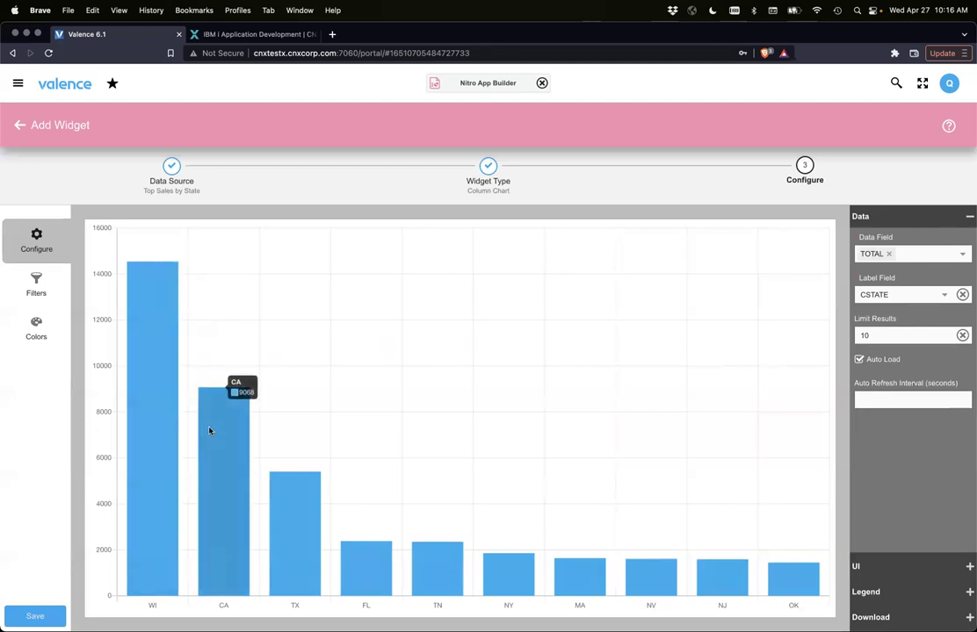
left_click(879, 566)
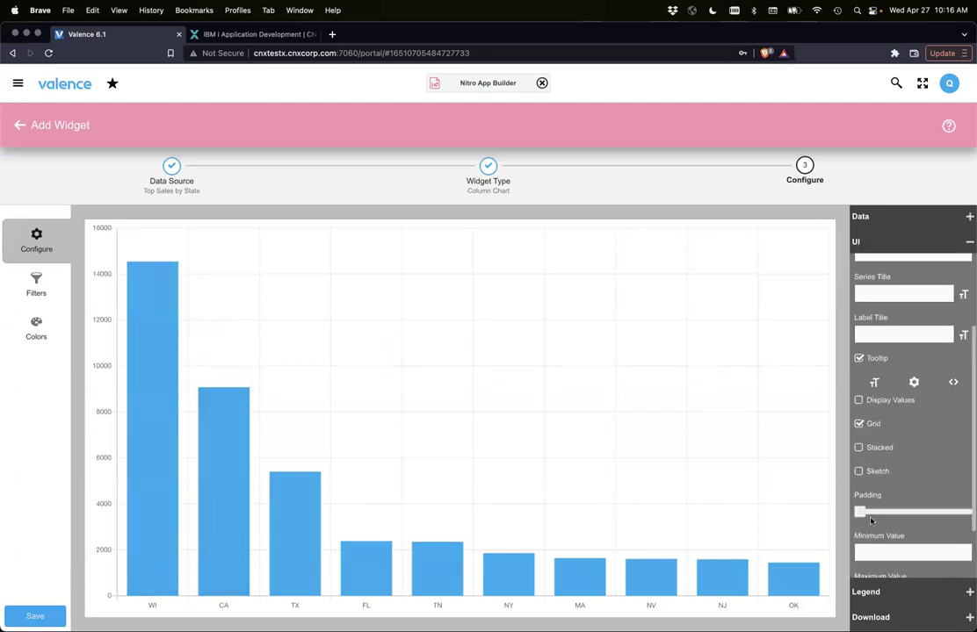
Review the tooltip's font options and its money, decimal and rounding formats, leaving them unchanged
left_click(874, 383)
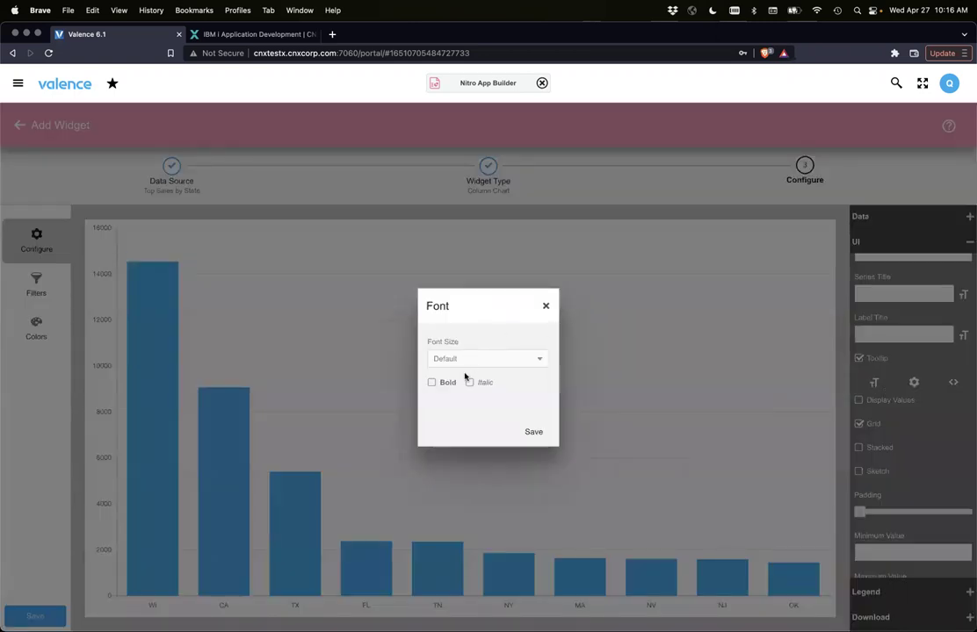
left_click(545, 305)
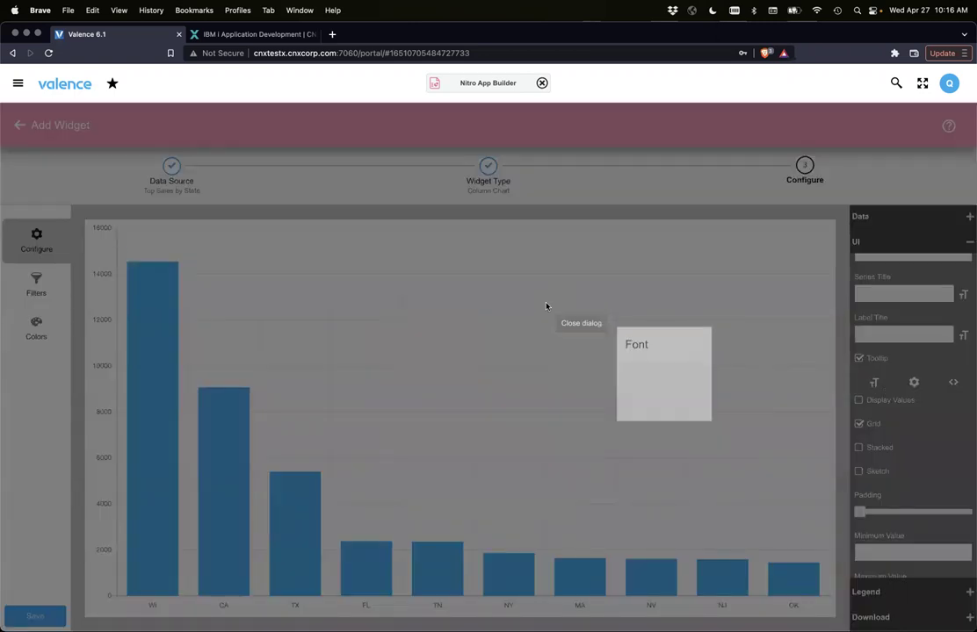
left_click(913, 382)
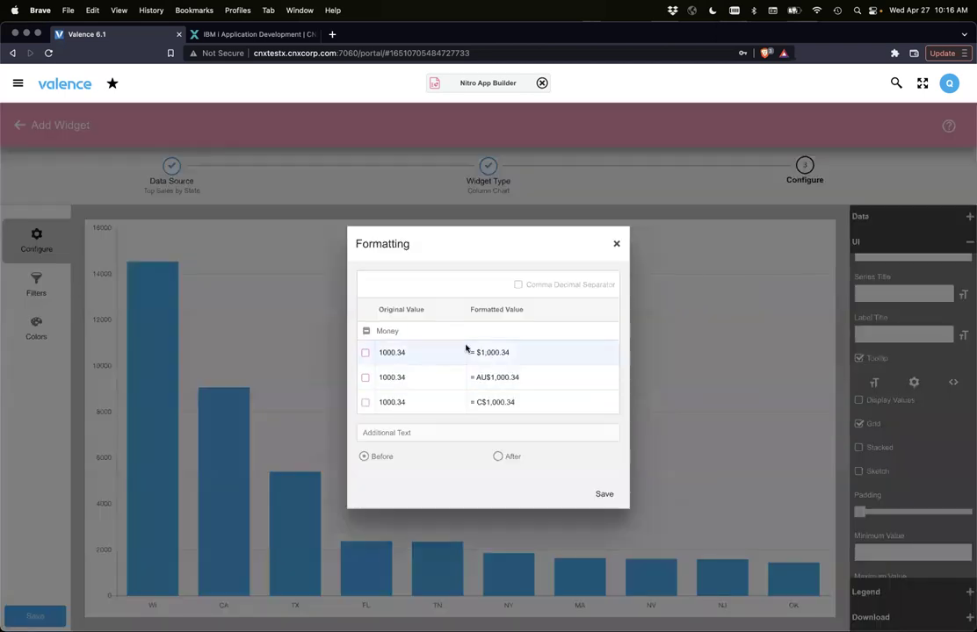
scroll(430, 369, "down", 5)
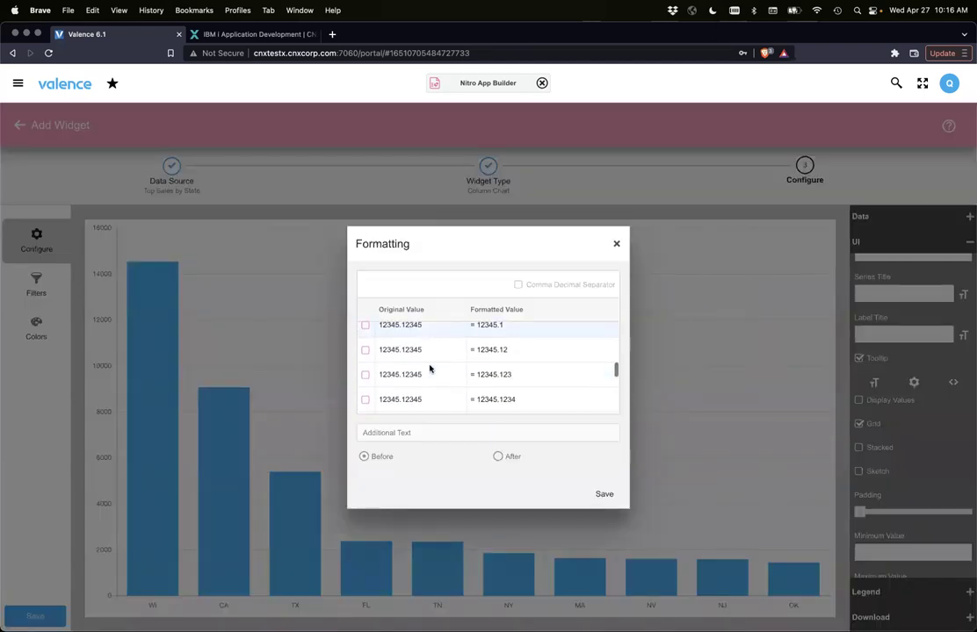
scroll(430, 369, "down", 3)
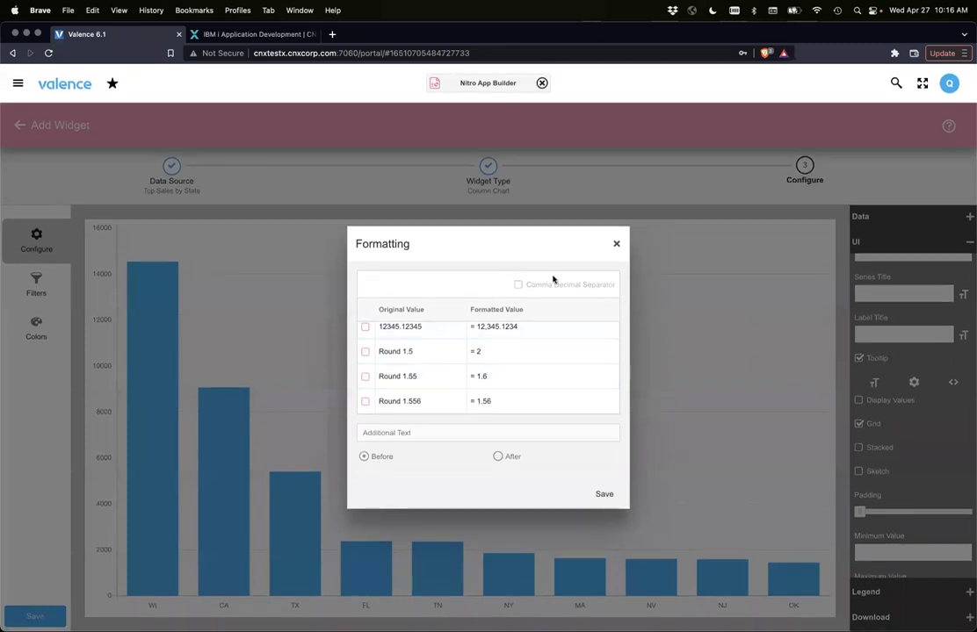
left_click(614, 245)
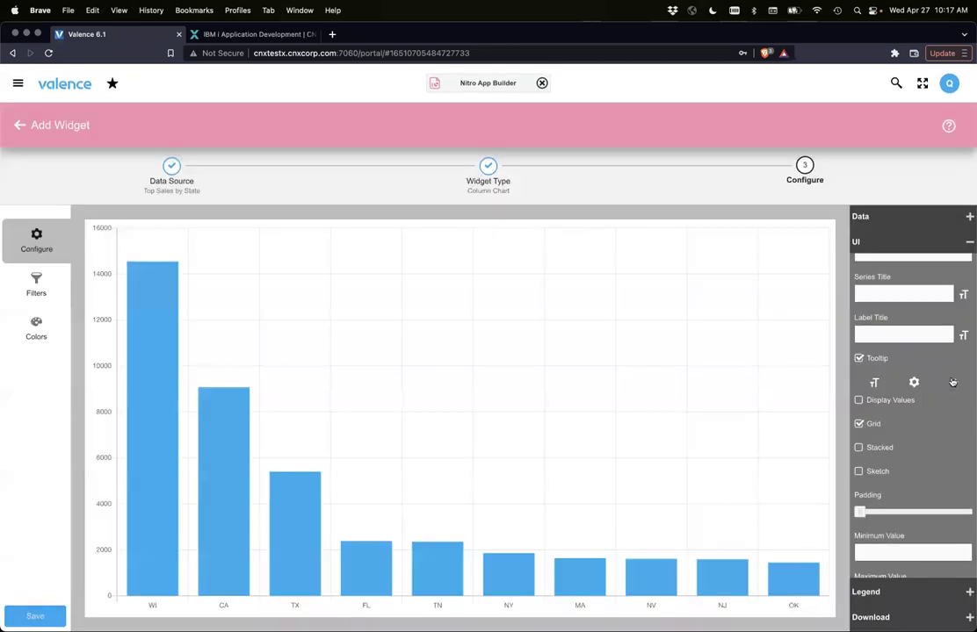
Save a custom tooltip formatting function, return 'Test <br>' + value;, and check the result on the CA column
left_click(952, 382)
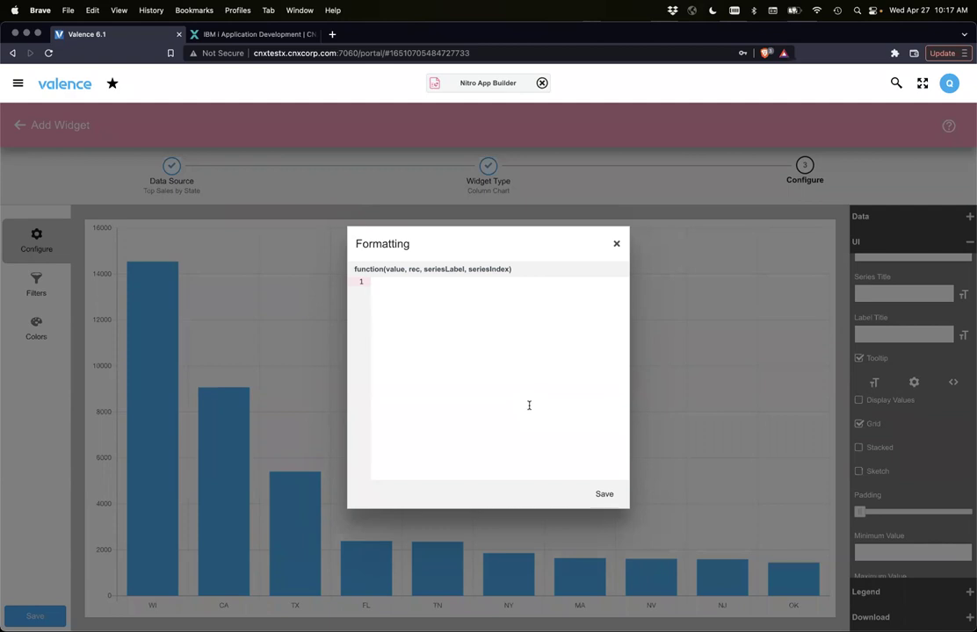
type("ret")
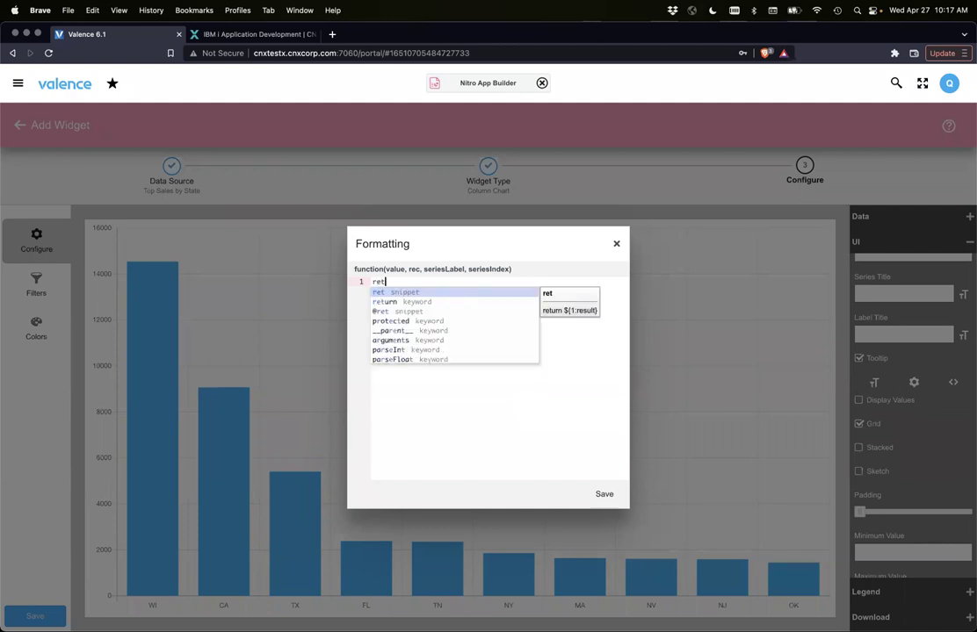
type("urn 'TESt")
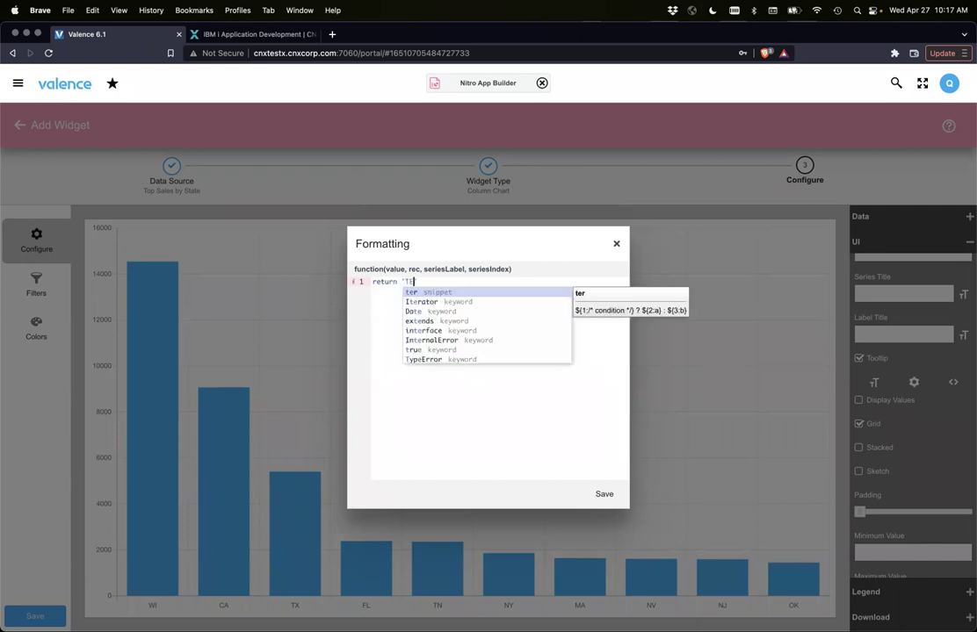
key("BackSpace")
key("BackSpace")
key("BackSpace")
type("est ")
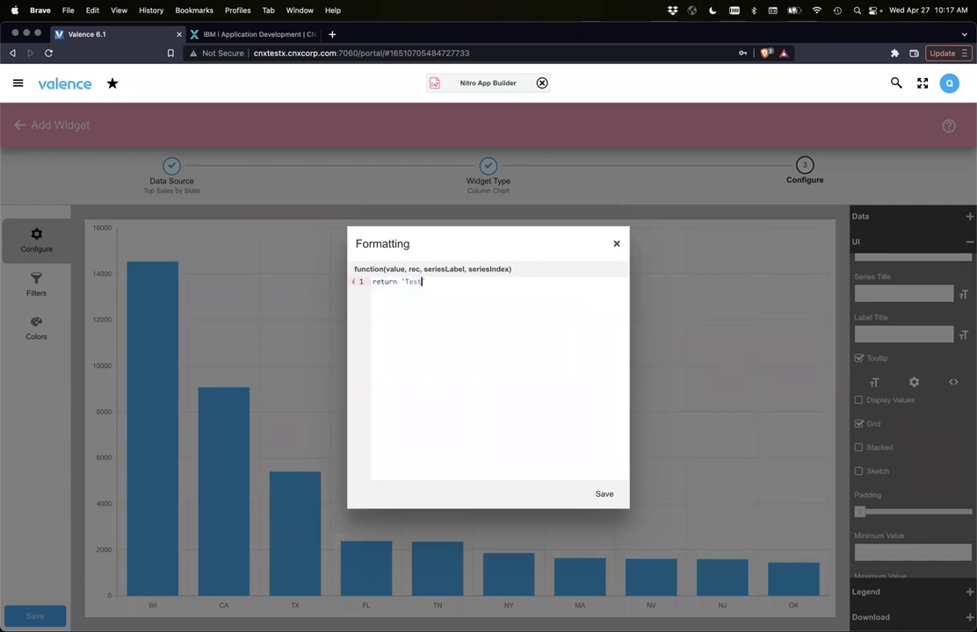
type("<br")
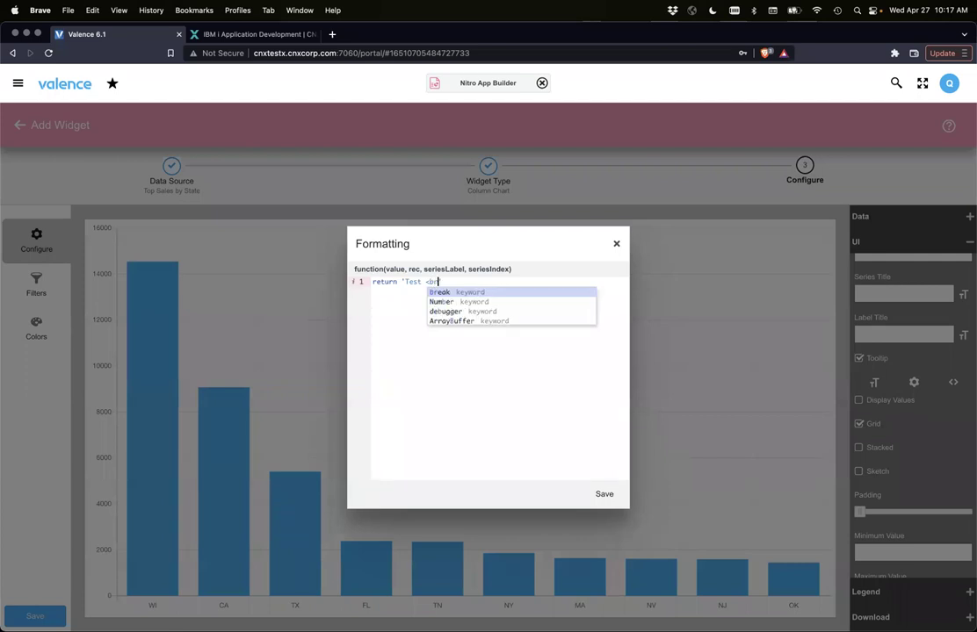
type(">' ")
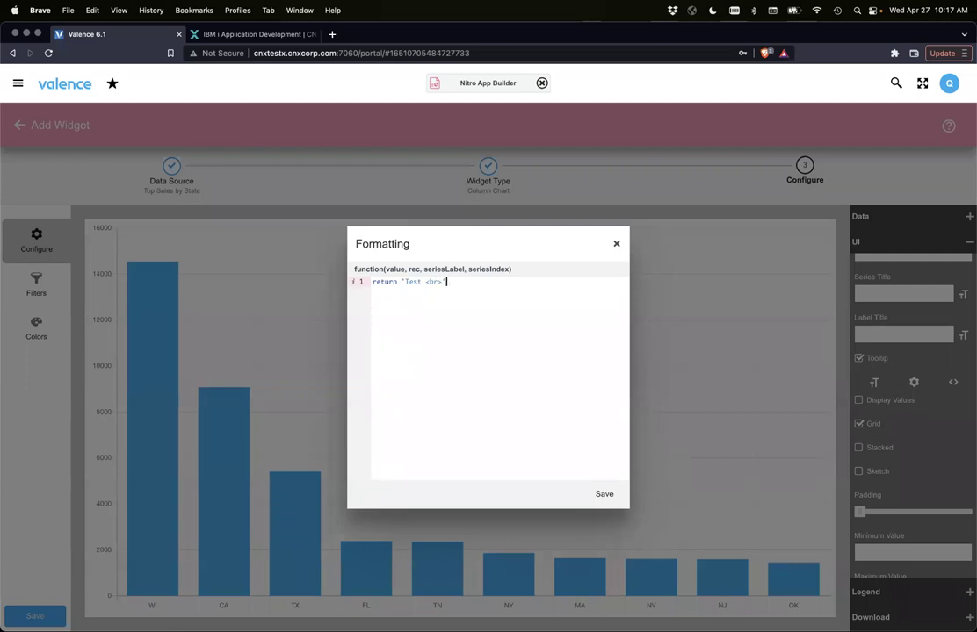
type("+ value;")
left_click(604, 494)
mouse_move(229, 425)
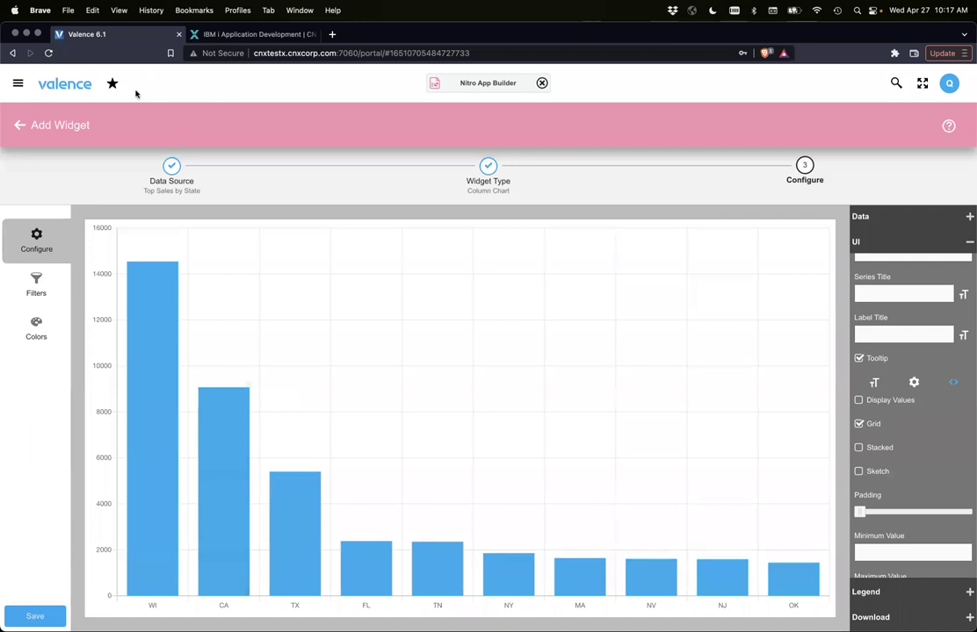
Open the Column Chart page in the Valence Guides and read the tooltip's custom formatting properties
left_click(84, 84)
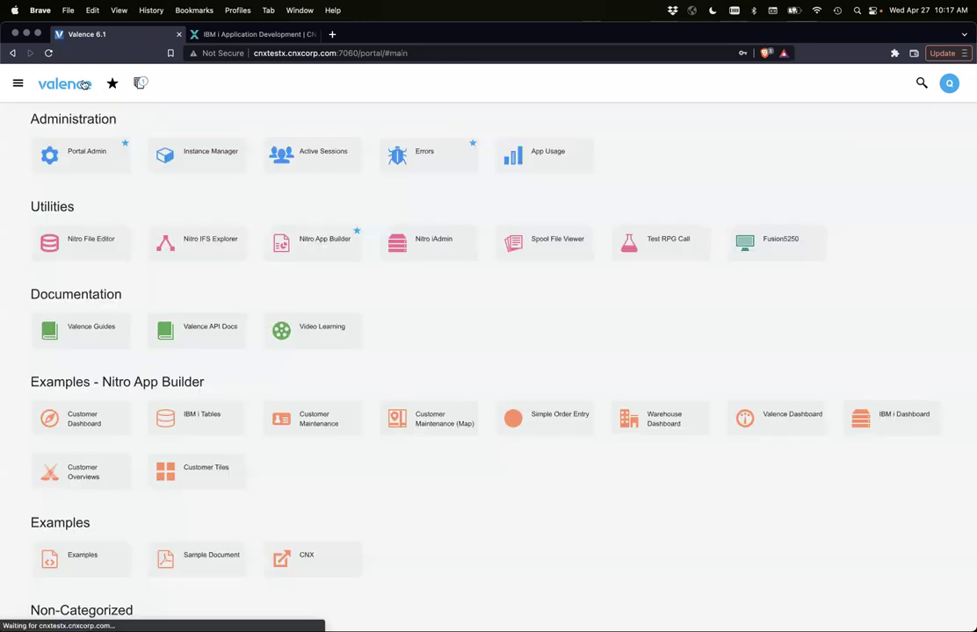
left_click(101, 331)
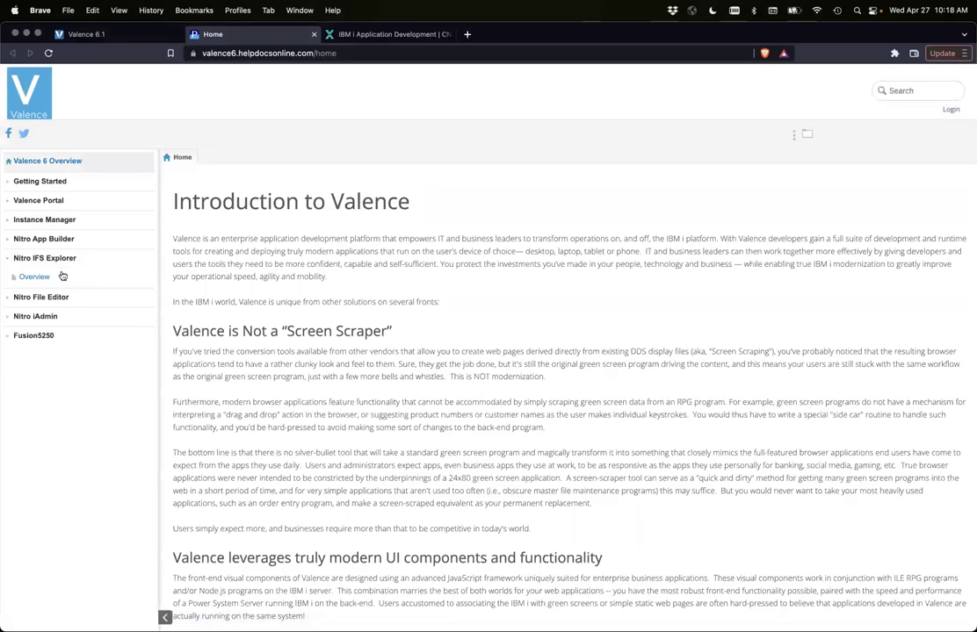
left_click(14, 239)
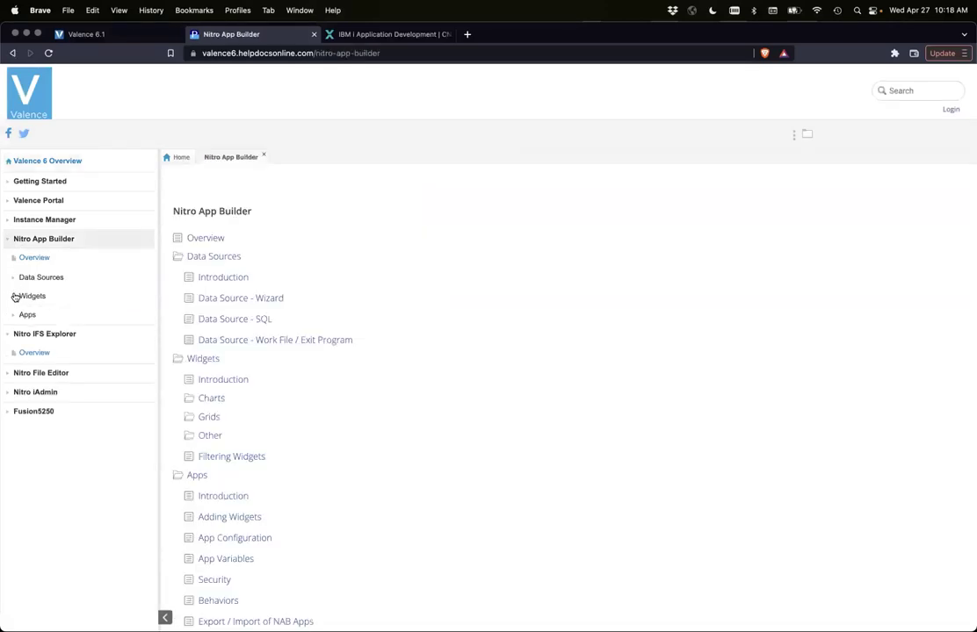
left_click(14, 296)
left_click(19, 337)
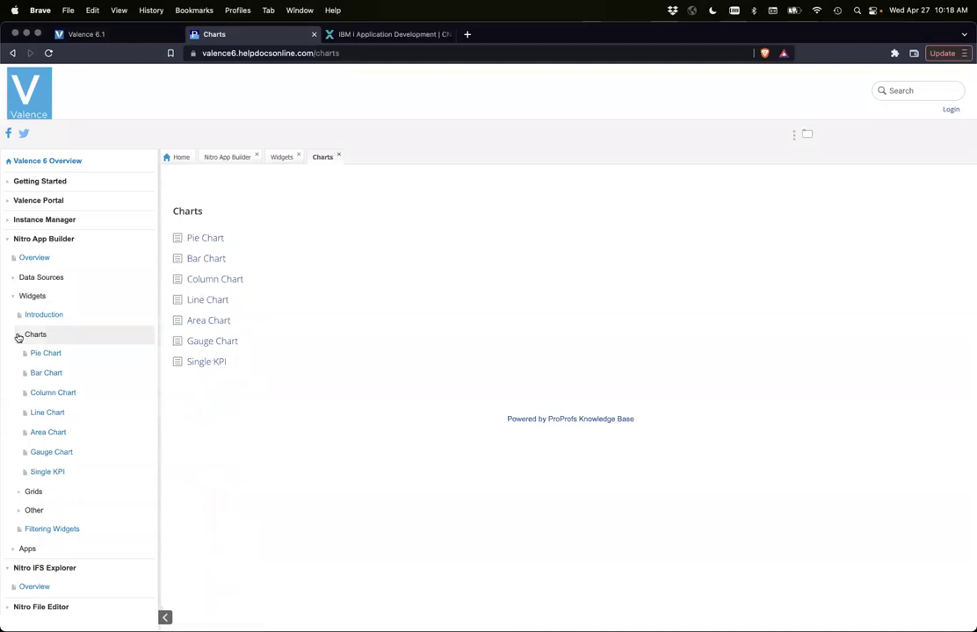
left_click(32, 394)
scroll(427, 345, "down", 10)
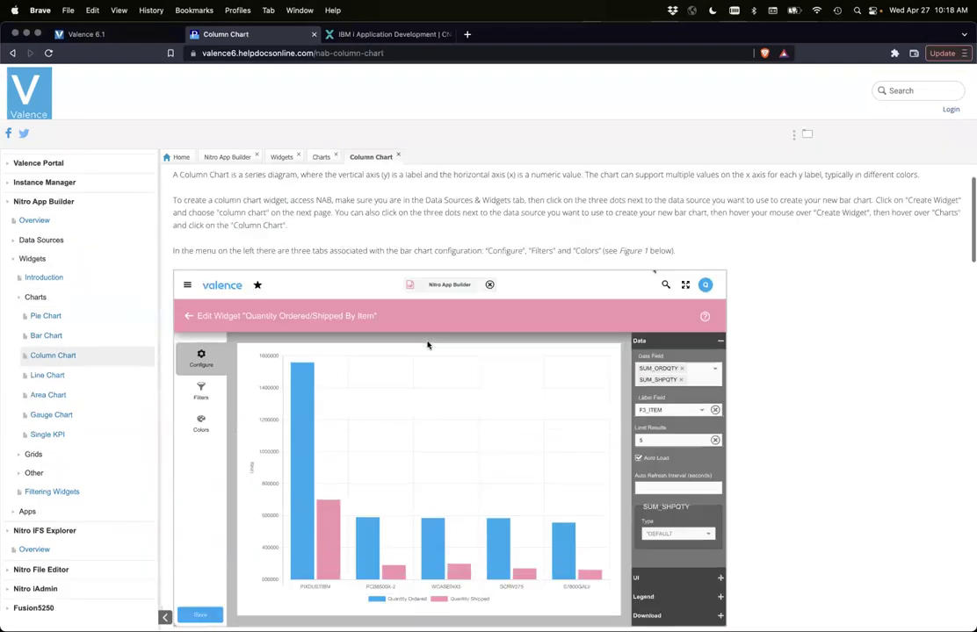
scroll(427, 345, "down", 6)
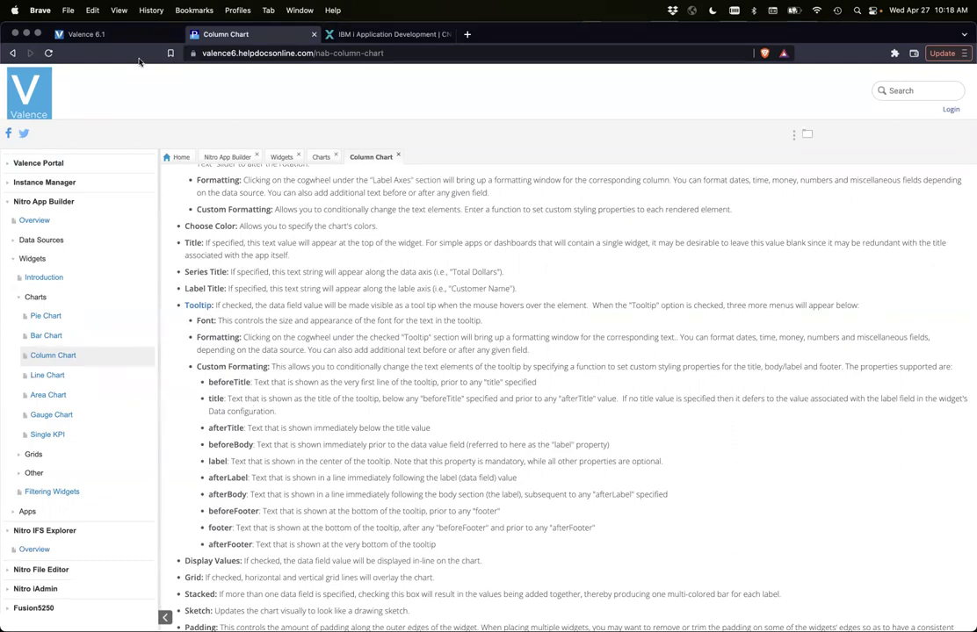
Switch to WebStorm and copy the first return block in scratch_175.js, covering beforeTitle through afterFooter
key("super+Tab")
key("super+Tab")
key("super+Tab")
key("super+Tab")
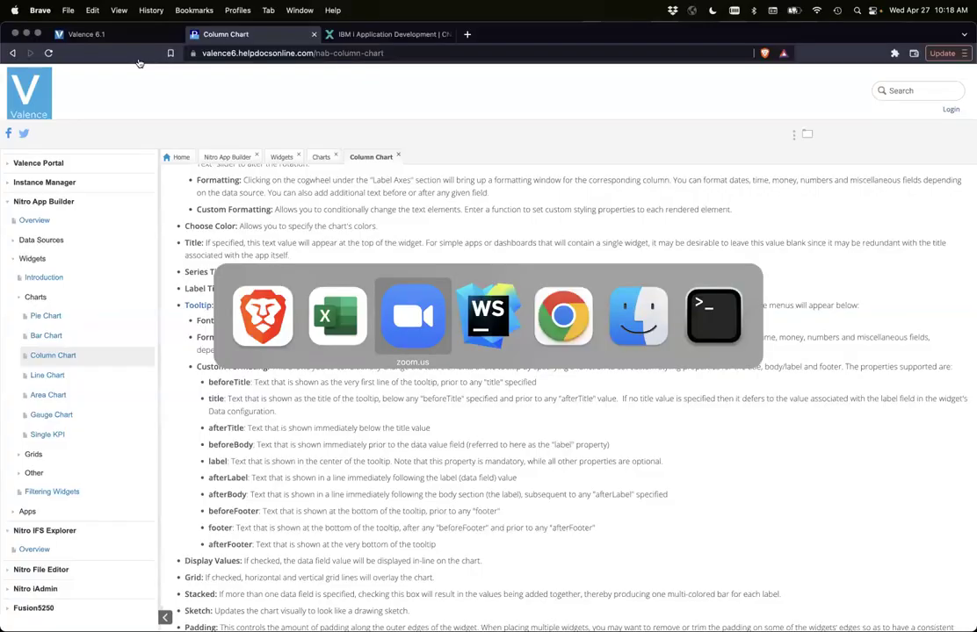
key("super+Tab")
left_click(318, 74)
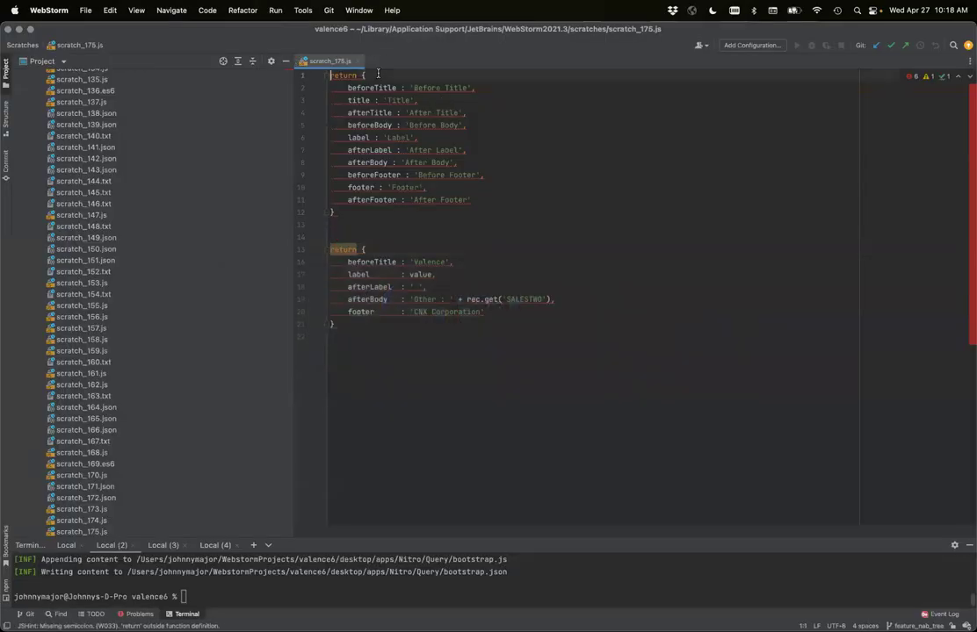
left_click(320, 205, "shift")
key("super+c")
Go back to the column chart widget in Brave and replace the tooltip's custom formatting code with the copied return block
key("super+Tab")
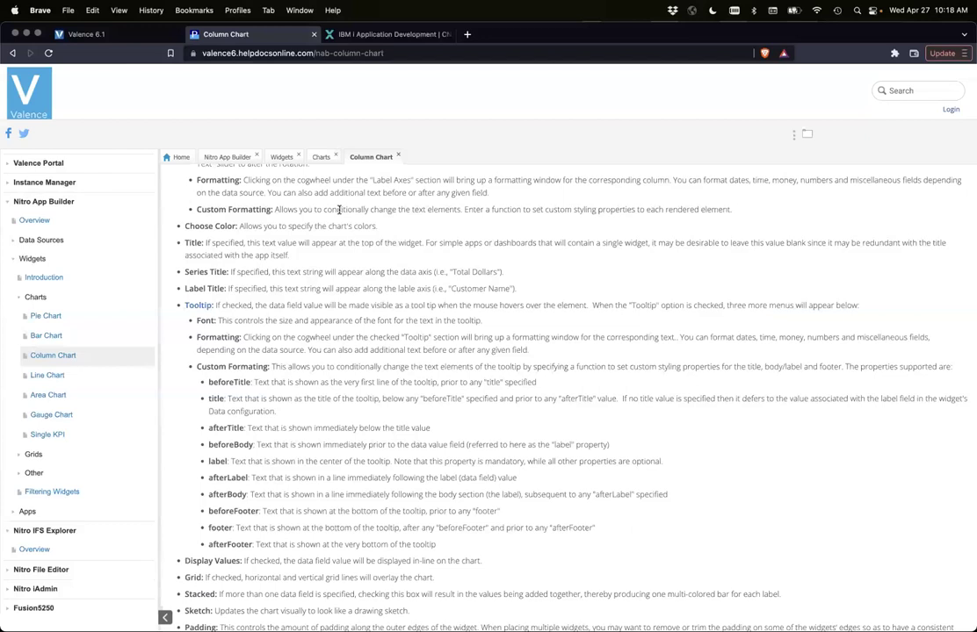
left_click(137, 33)
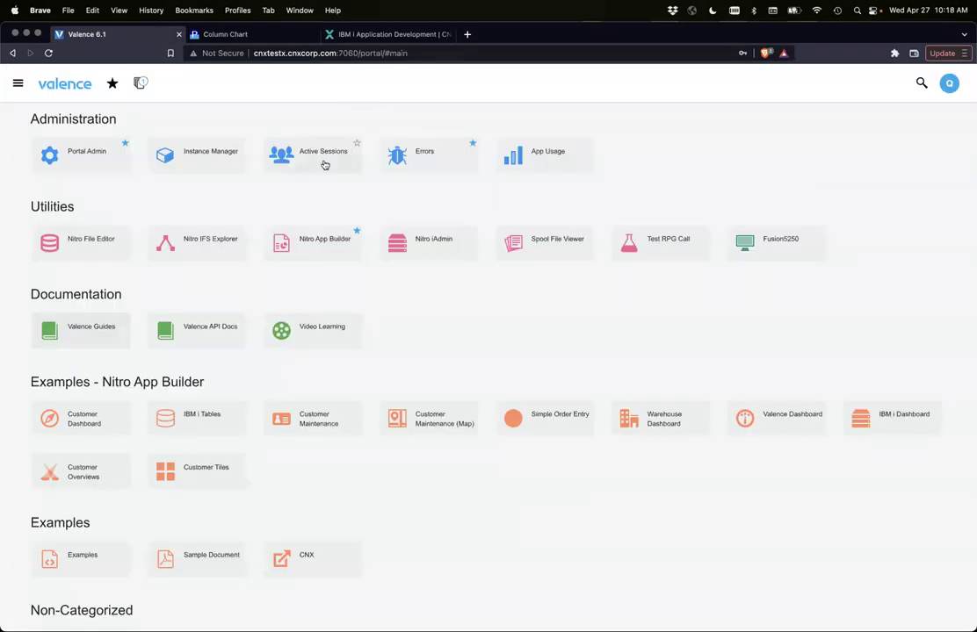
left_click(139, 84)
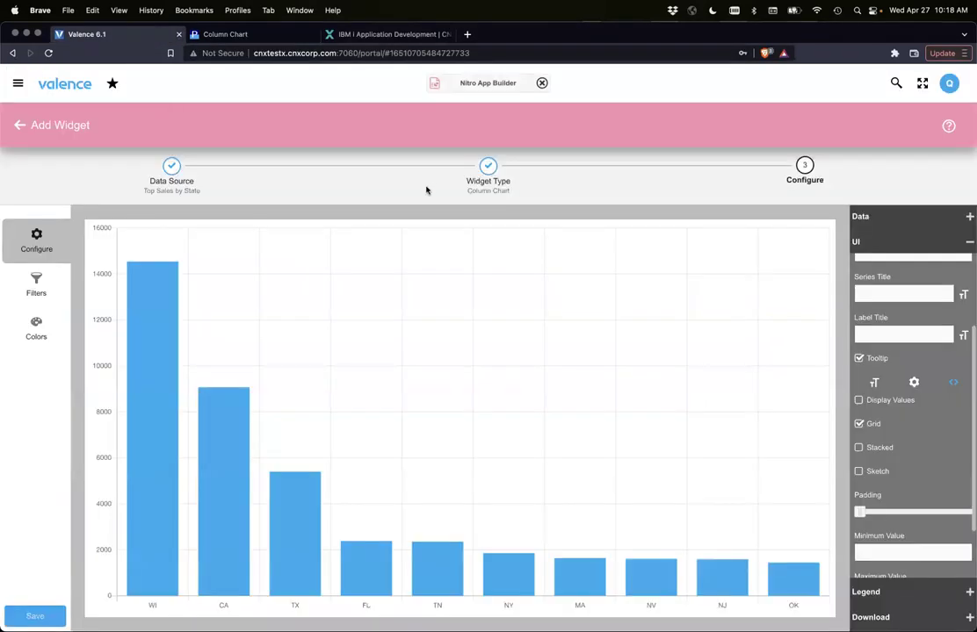
left_click(953, 382)
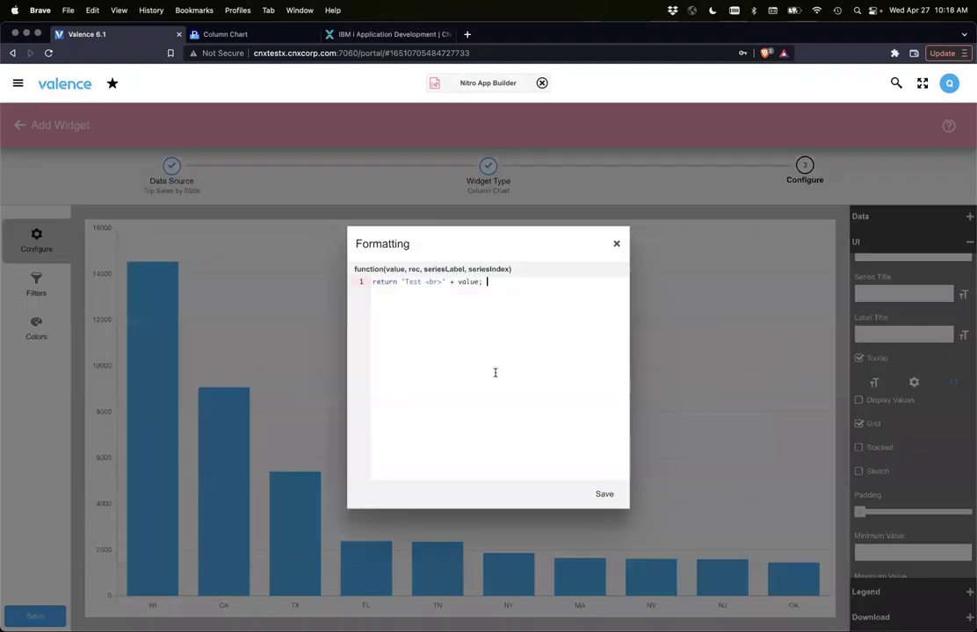
key("super+a")
key("BackSpace")
key("super+v")
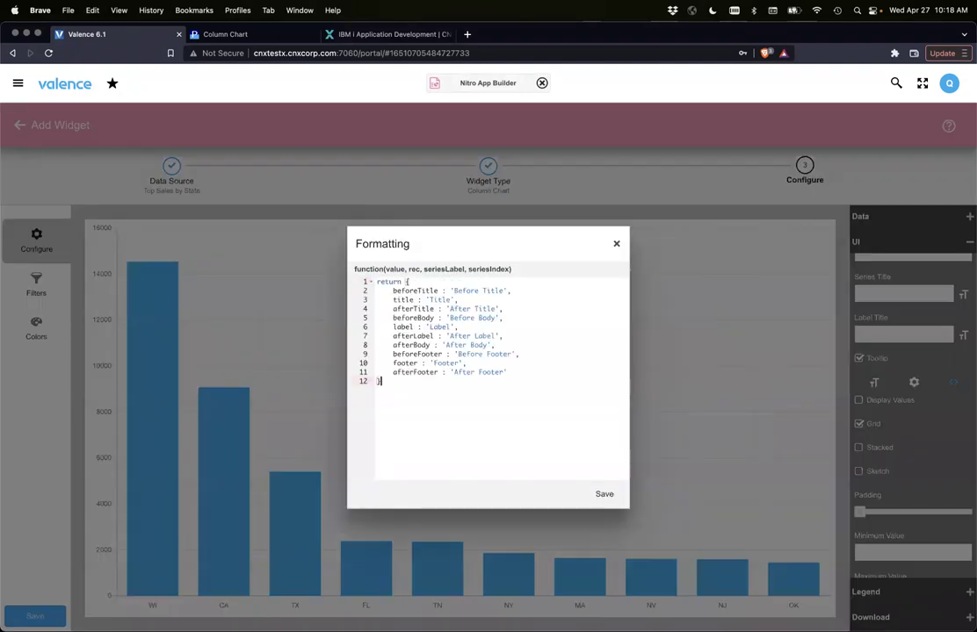
left_click(406, 282)
double_click(406, 290)
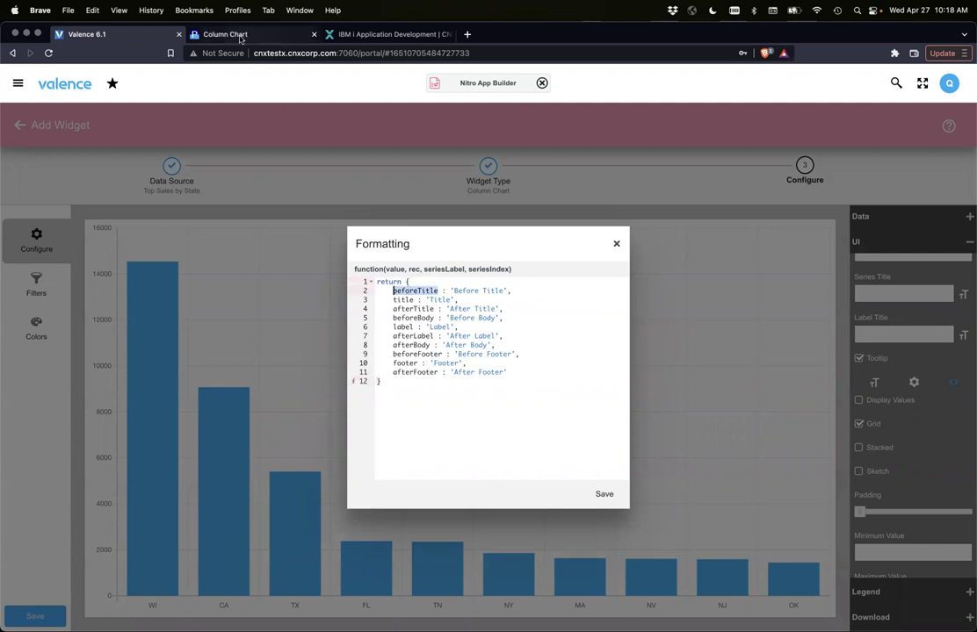
Look up the beforeTitle tooltip property in the Column Chart guide and return to the widget's formatting code
left_click(211, 33)
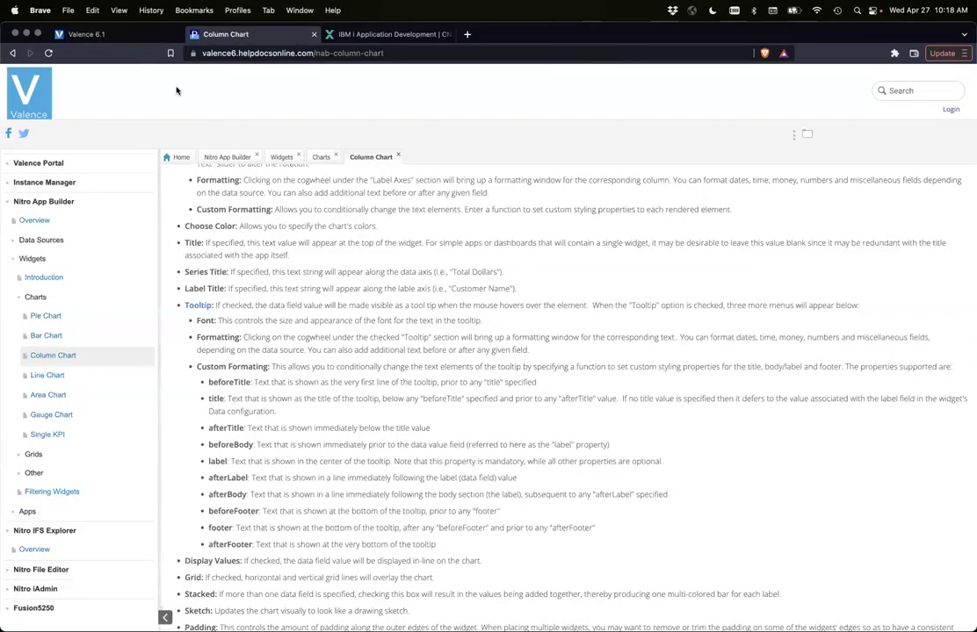
double_click(224, 382)
left_click(132, 35)
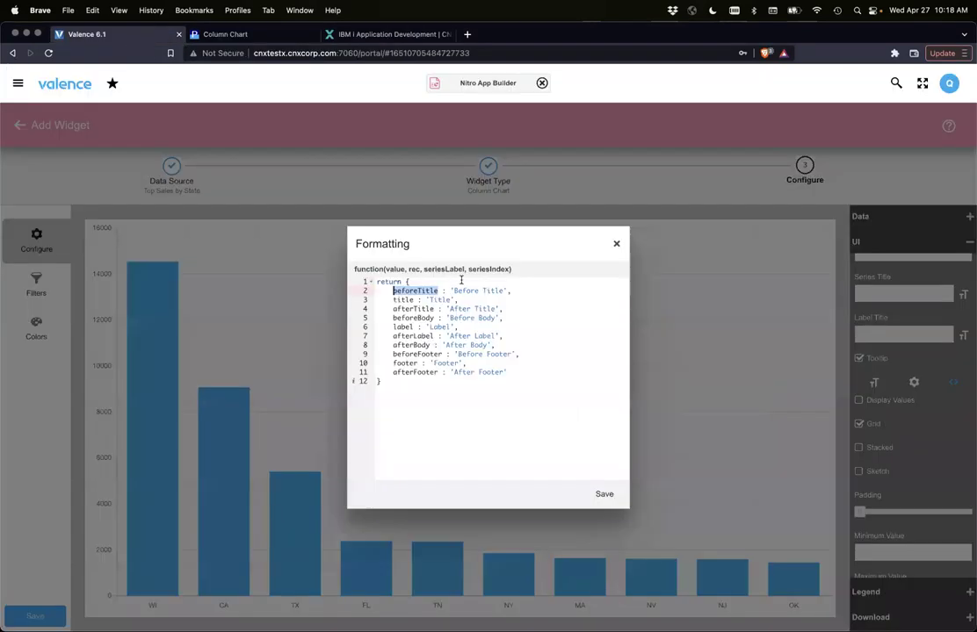
Save the tooltip's custom formatting code and check the tooltip on the CA and WI columns
left_click(451, 291)
left_click(605, 493)
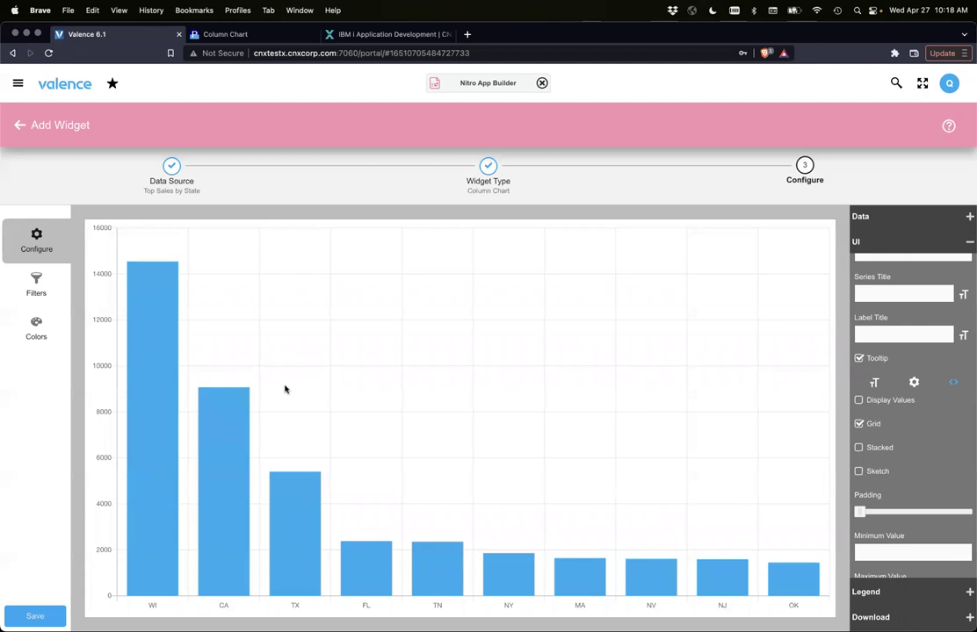
mouse_move(215, 459)
mouse_move(143, 301)
Switch to WebStorm and copy the second return block in scratch_175.js, from beforeTitle 'Valence' through footer 'CNX Corporation'
key("super+Tab")
left_click(330, 250)
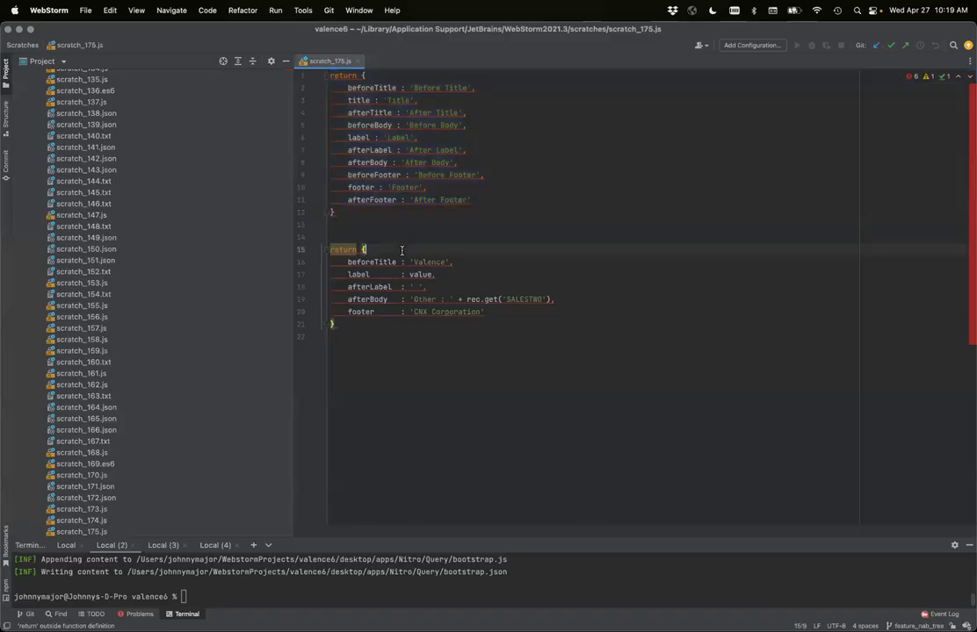
left_click(358, 327, "shift")
key("ctrl+c")
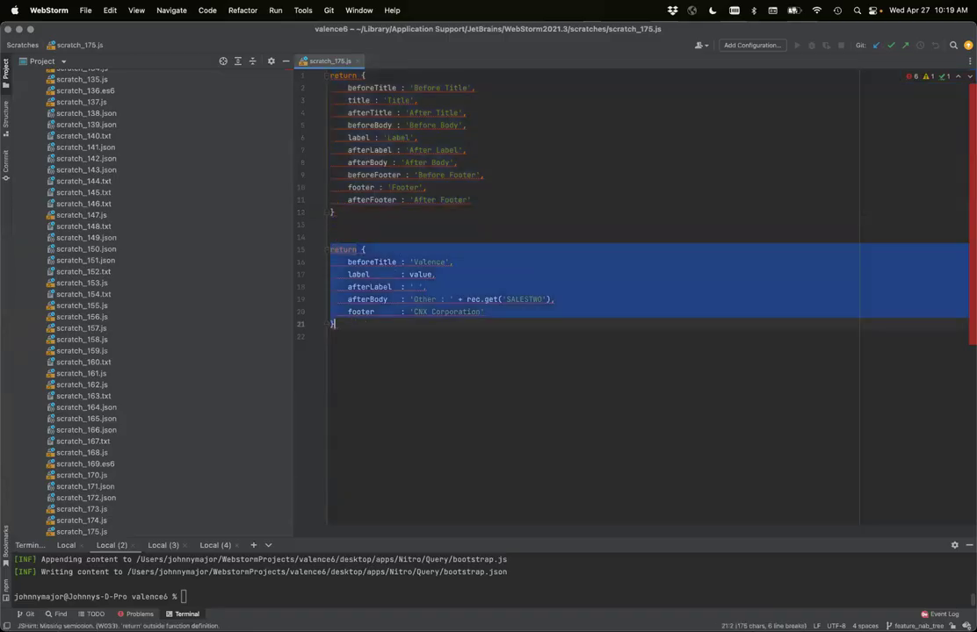
Go back to Brave and replace the column chart tooltip's custom formatting code with the copied second return block
key("super+Tab")
left_click(953, 383)
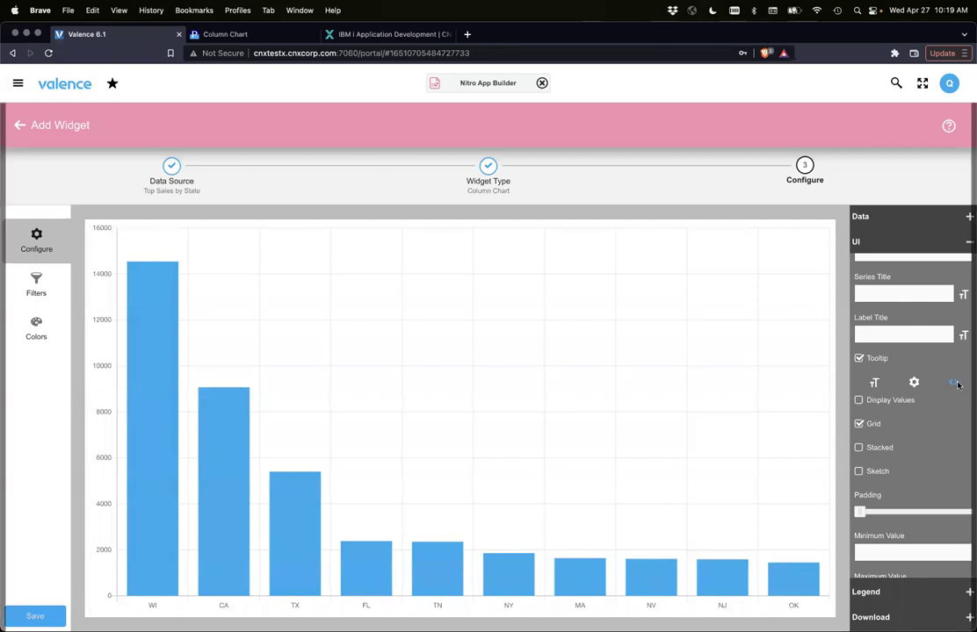
key("ctrl+a")
key("BackSpace")
key("ctrl+v")
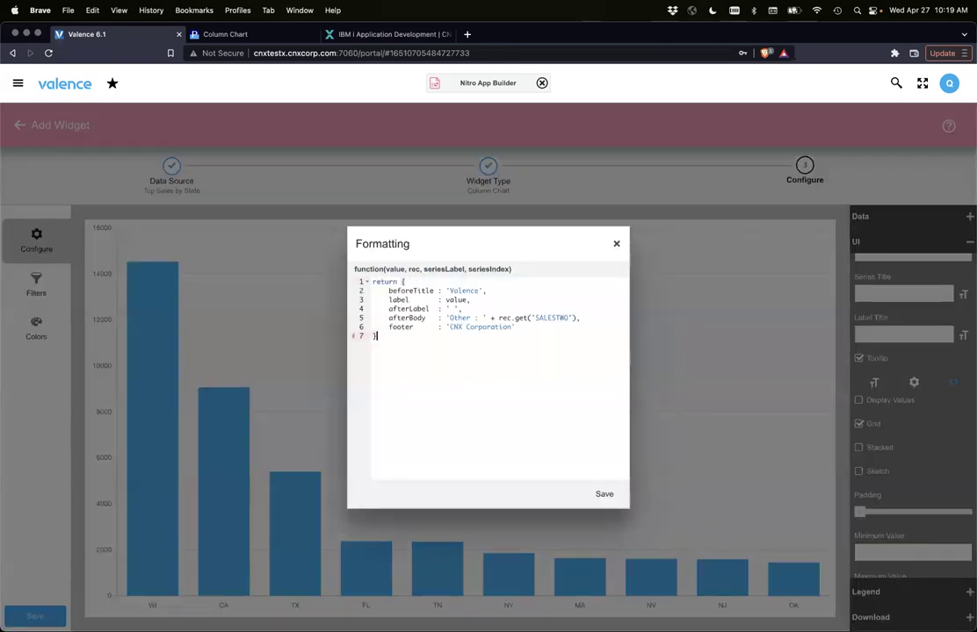
Review the beforeTitle, label, SALESTWO and footer entries, save the formatting code, and check the tooltip on the CA column
double_click(402, 290)
double_click(463, 291)
double_click(455, 299)
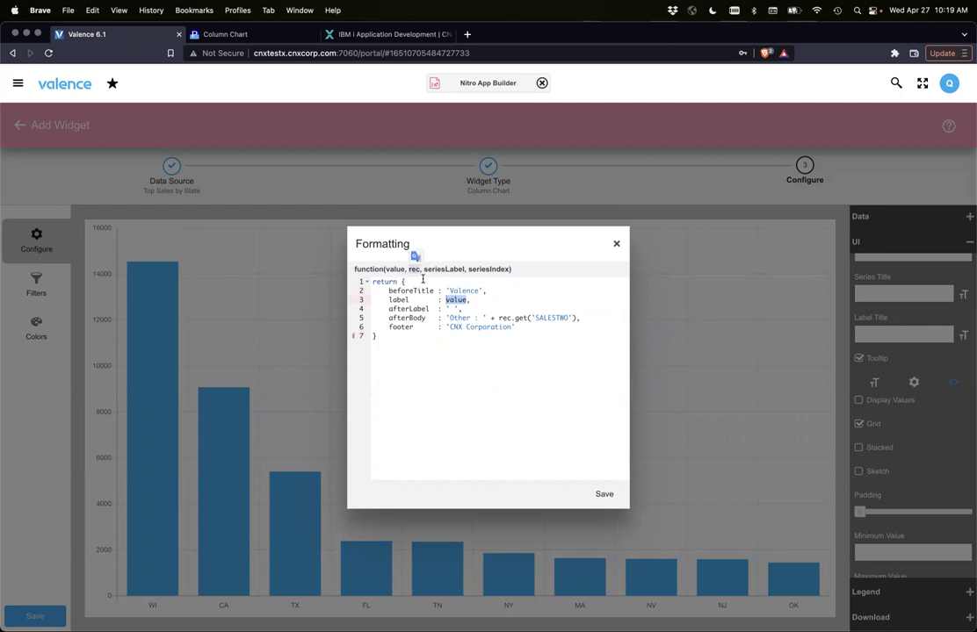
left_click(406, 279)
left_click(406, 279)
double_click(542, 319)
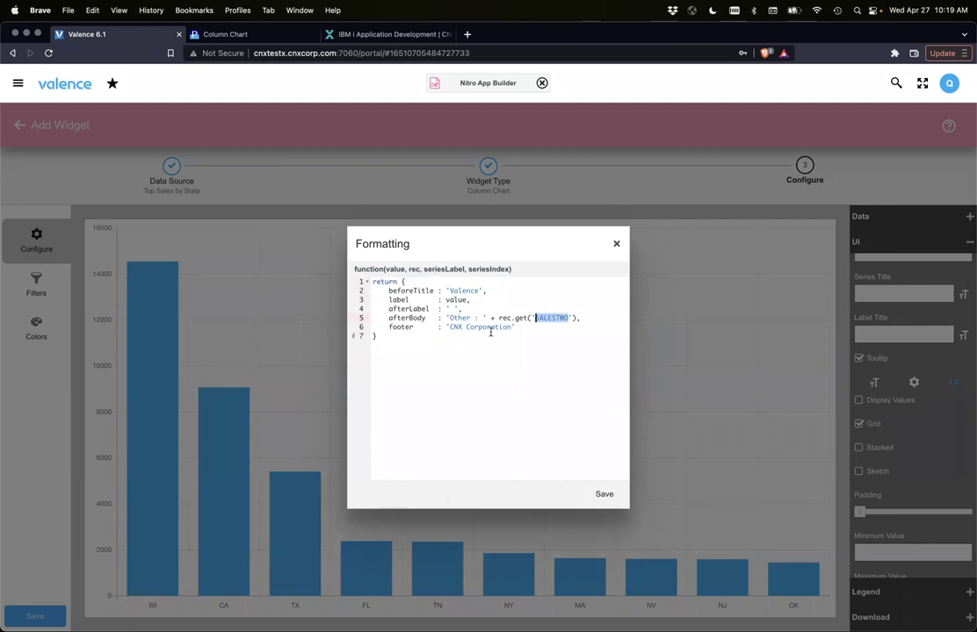
double_click(395, 327)
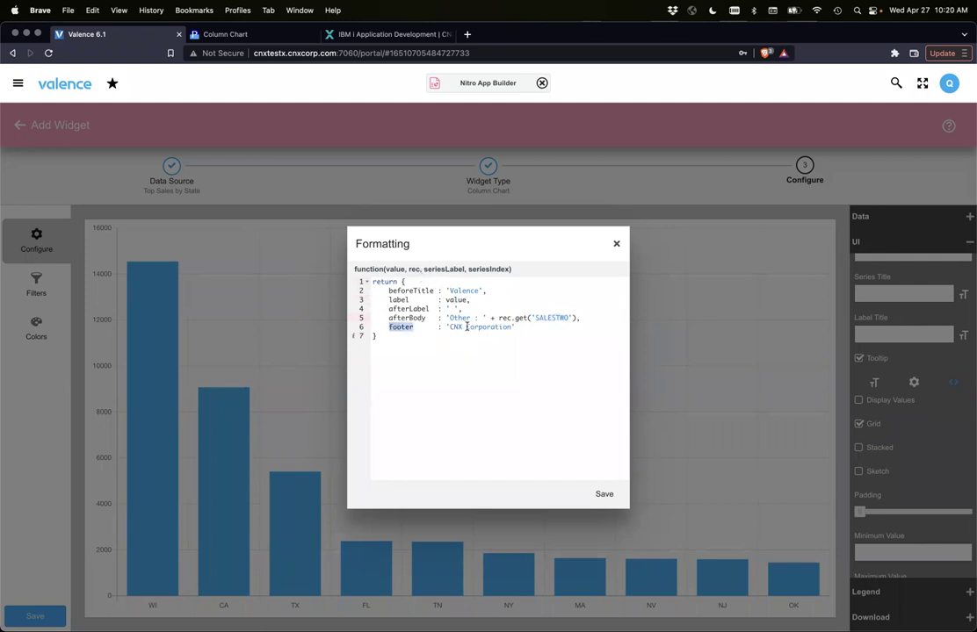
left_click(600, 495)
mouse_move(234, 412)
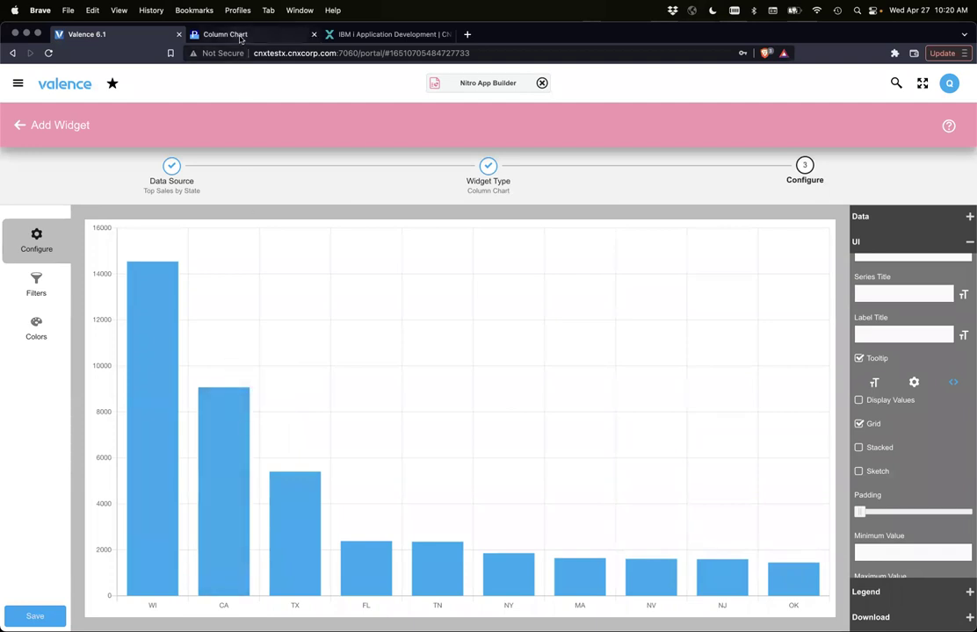
Consult the guide's tooltip properties, add a closing semicolon to the tooltip's custom formatting code, and save it
left_click(230, 34)
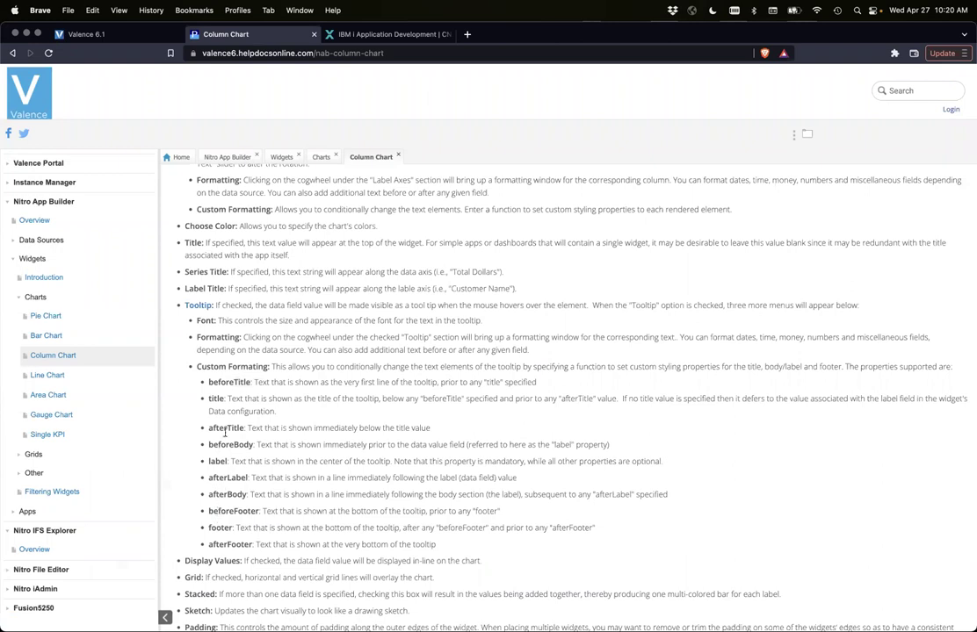
left_click(132, 37)
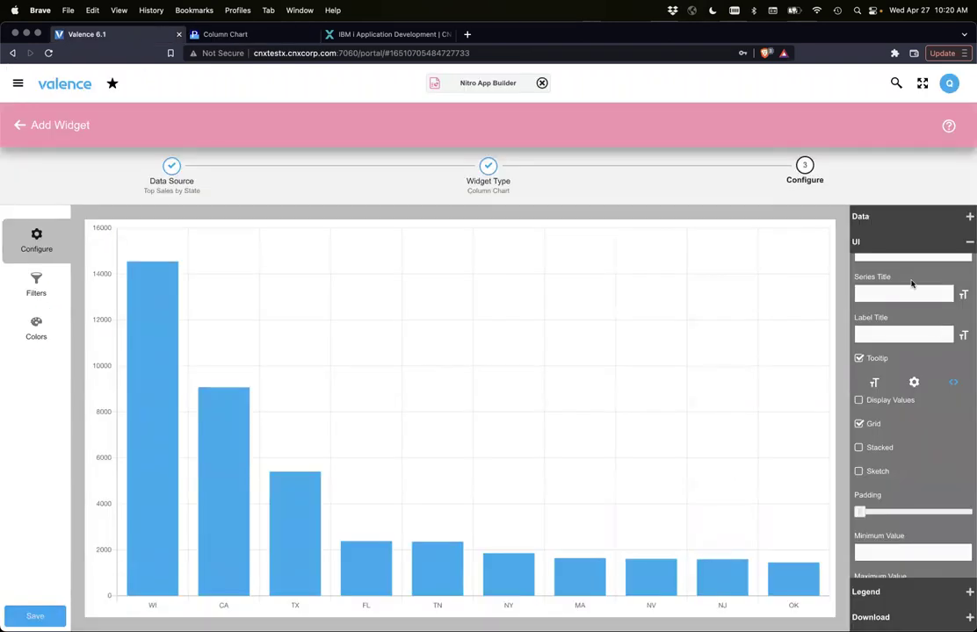
left_click(952, 383)
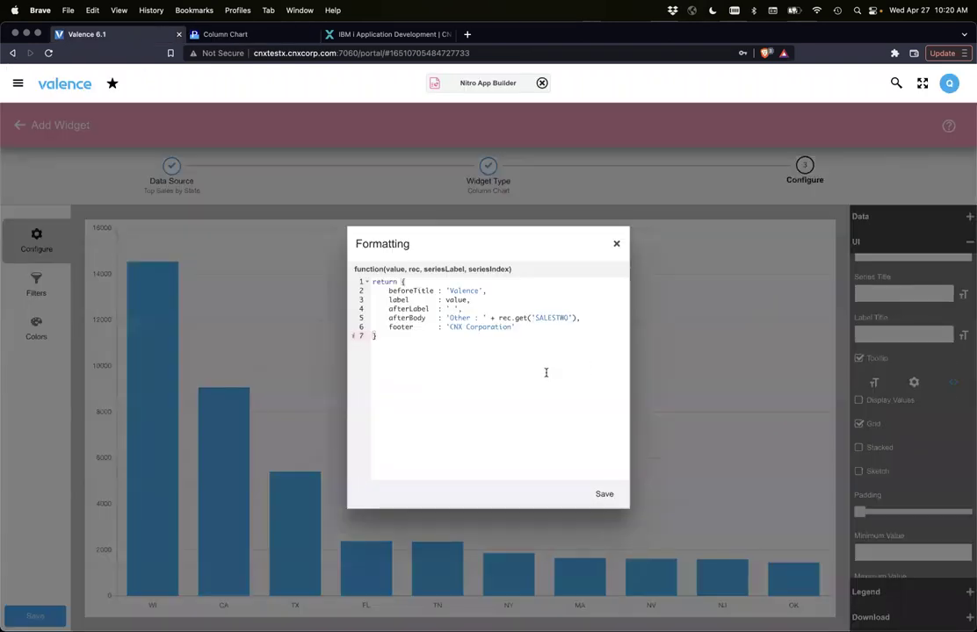
type(";")
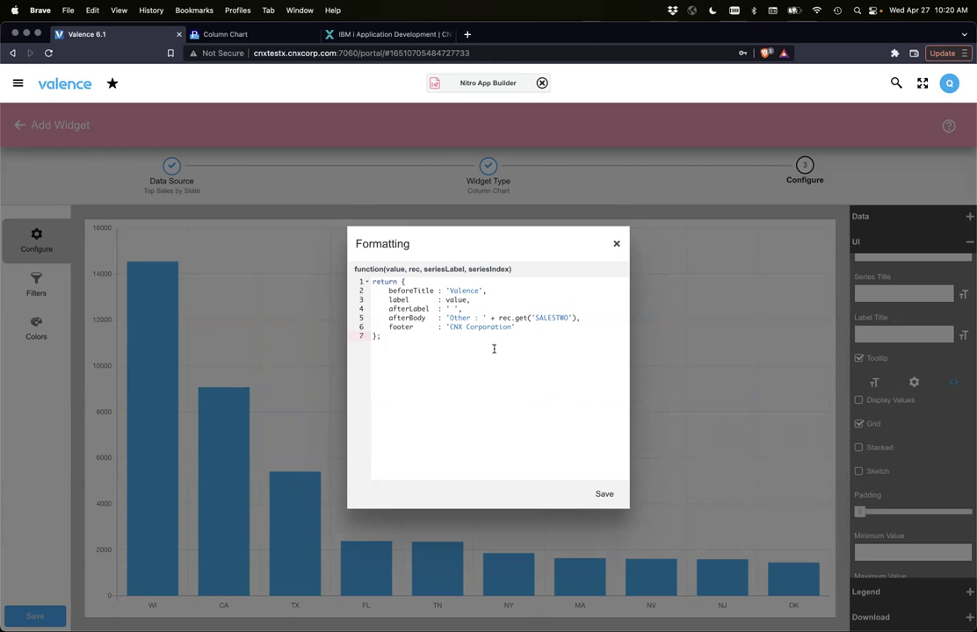
left_click(603, 494)
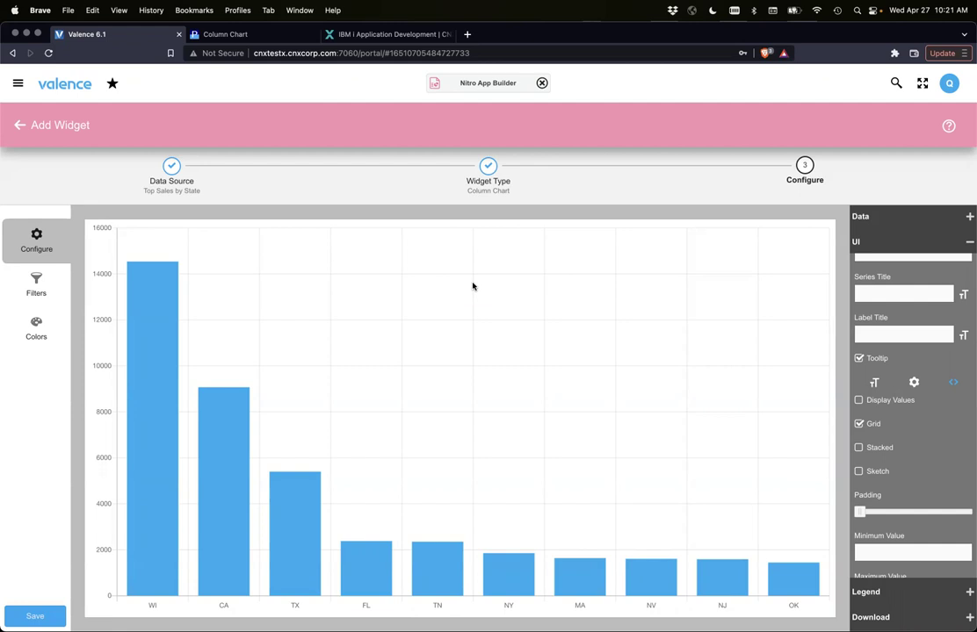
Leave the column chart widget, open the Customer Listing widget for editing, and reveal the data preview beneath its columns
left_click(19, 128)
left_click(159, 244)
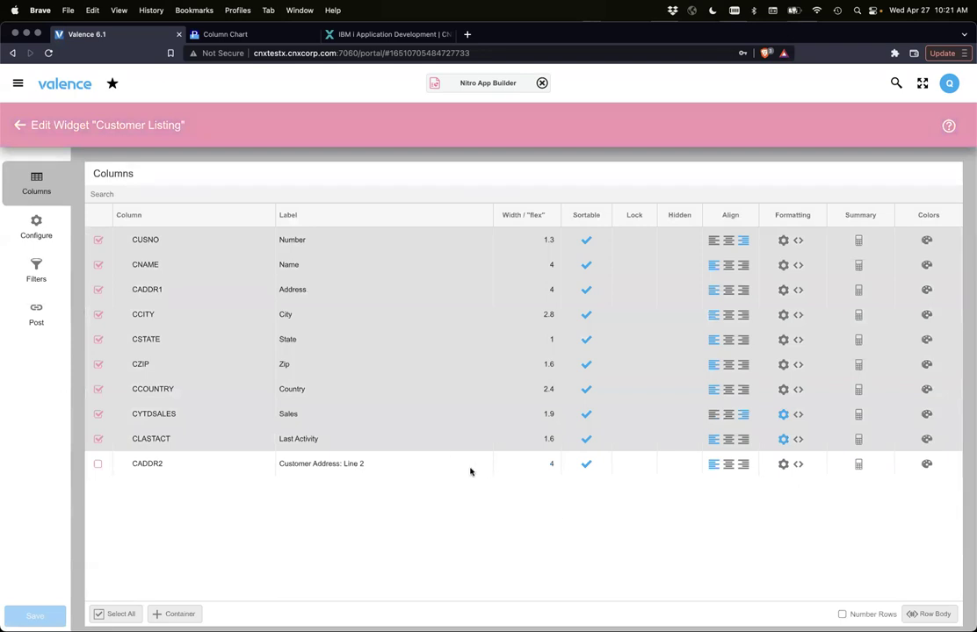
left_click_drag(467, 582, 477, 436)
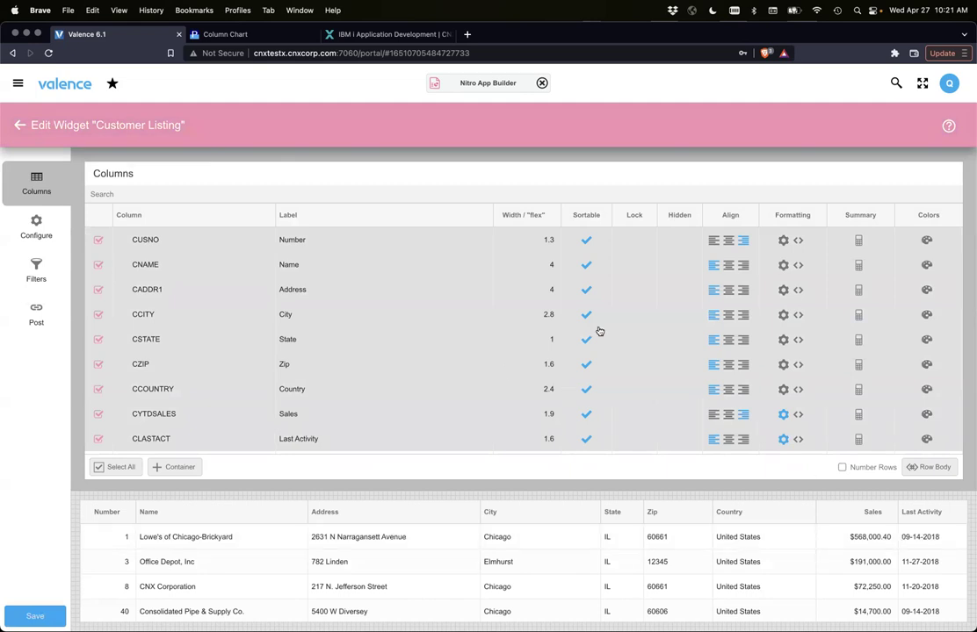
Set the date separator of the Last Activity (CLASTACT) column to / and view the grid in the widget's configuration
scroll(599, 331, "down", 1)
left_click(783, 417)
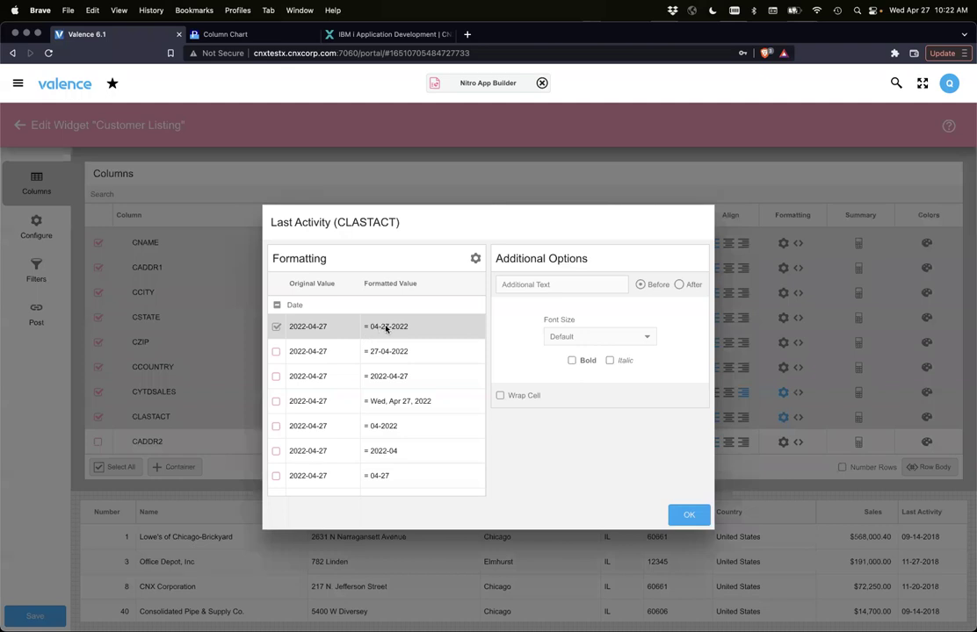
left_click(475, 260)
left_click(496, 324)
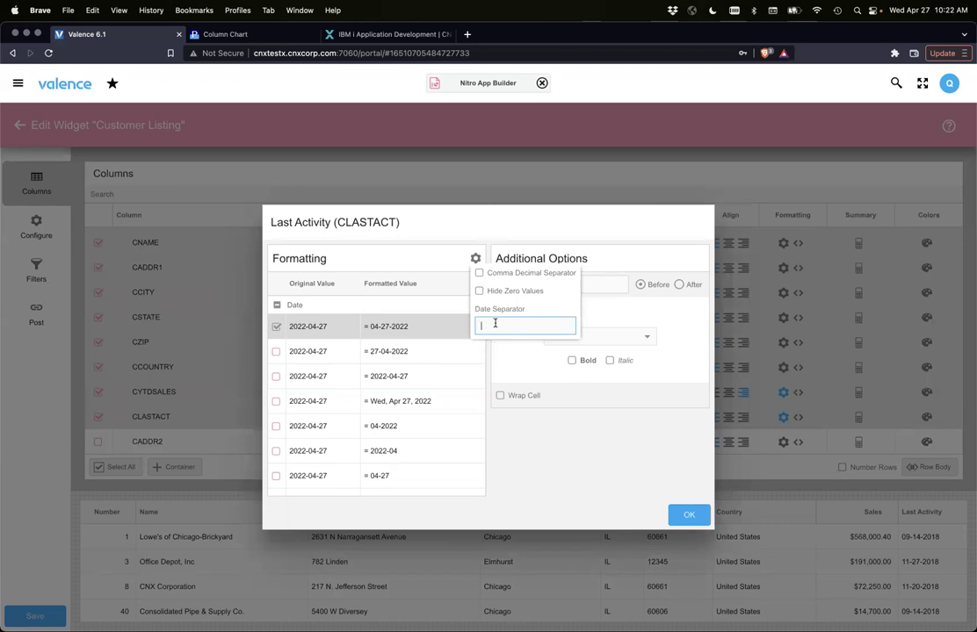
type("/")
left_click(572, 453)
left_click(690, 515)
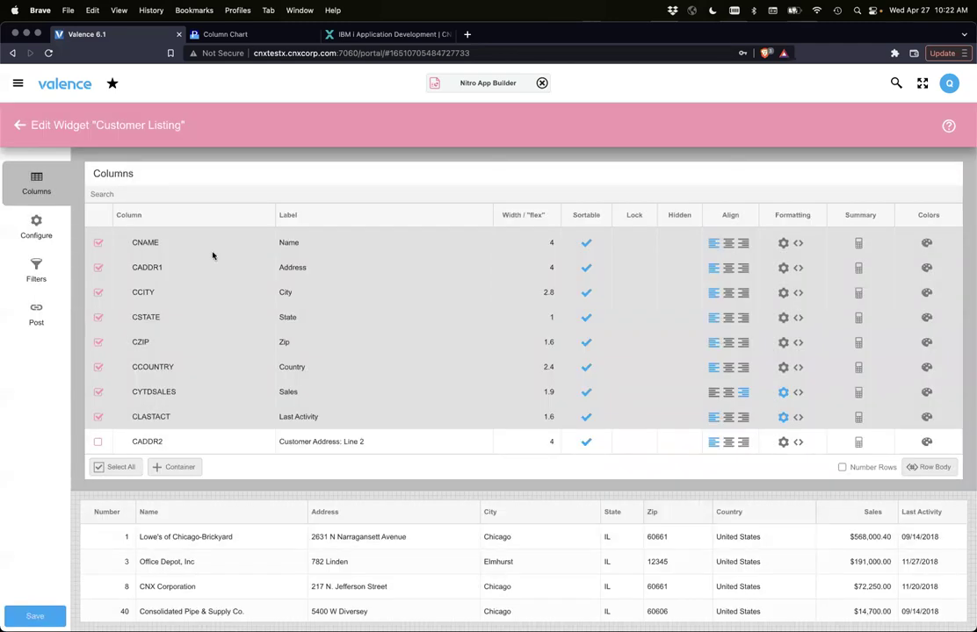
left_click(36, 227)
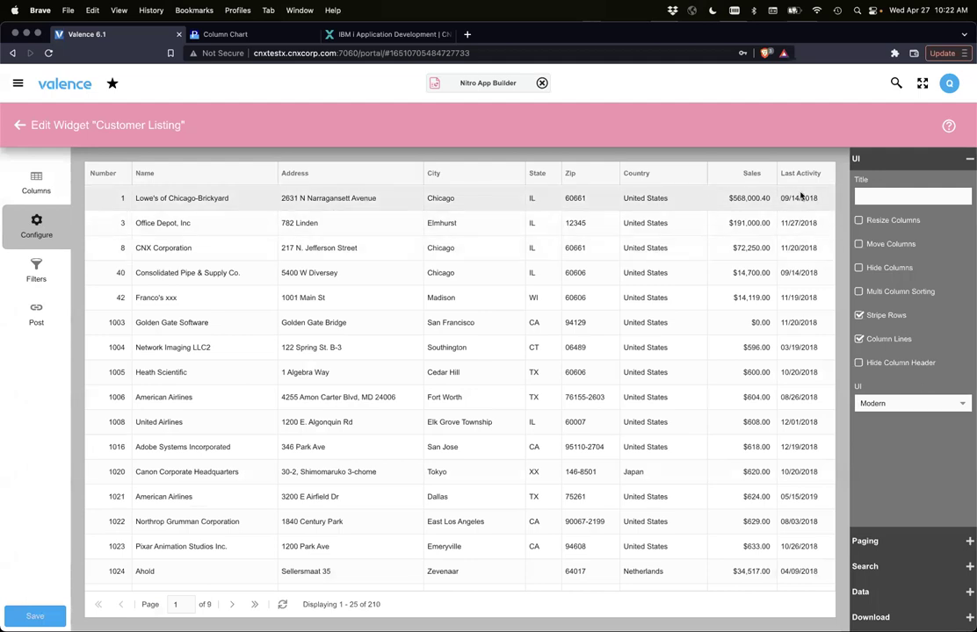